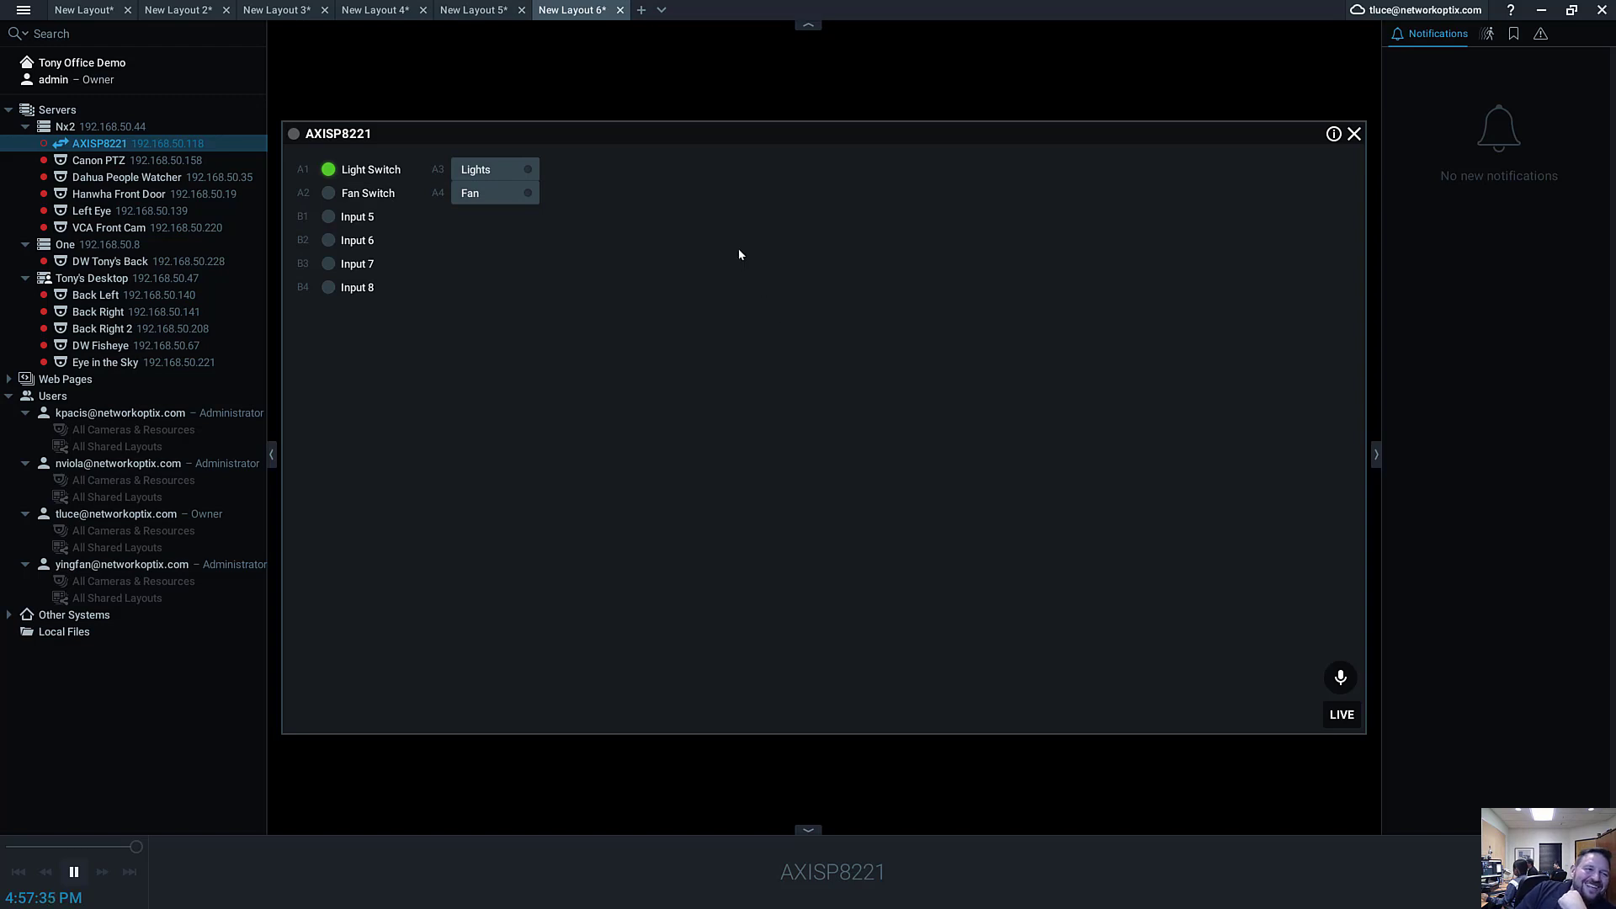
# Step: Enable the tile interface in the AXISP8221 module's I/O port settings and save the change
pyautogui.rightClick(770, 304)
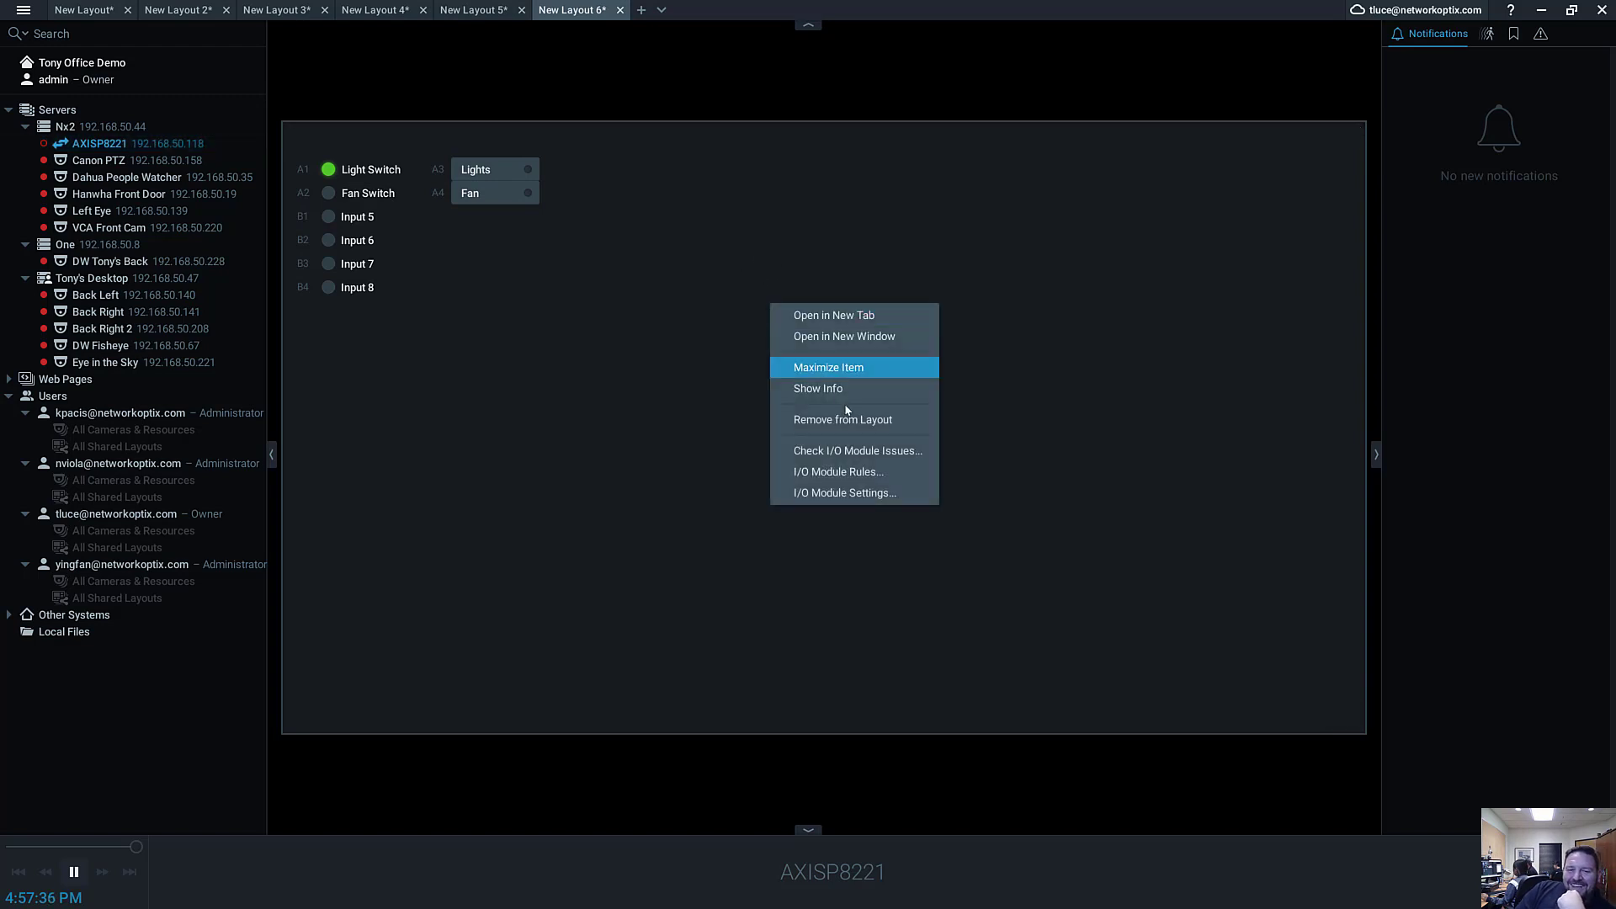
pyautogui.click(891, 503)
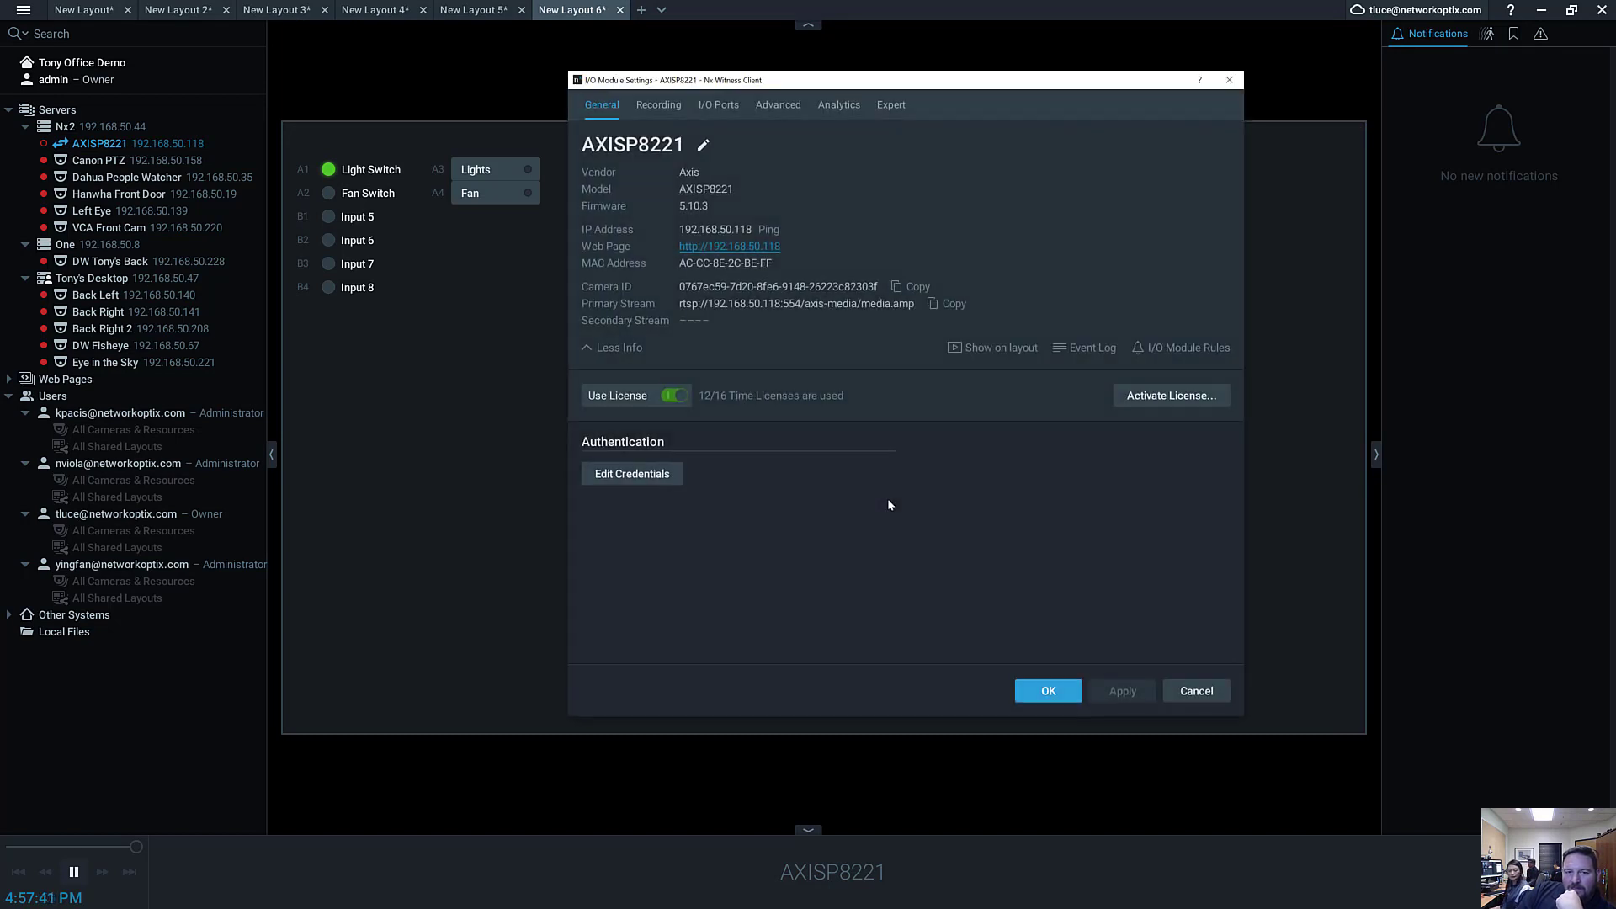
pyautogui.moveTo(929, 88); pyautogui.dragTo(927, 129)
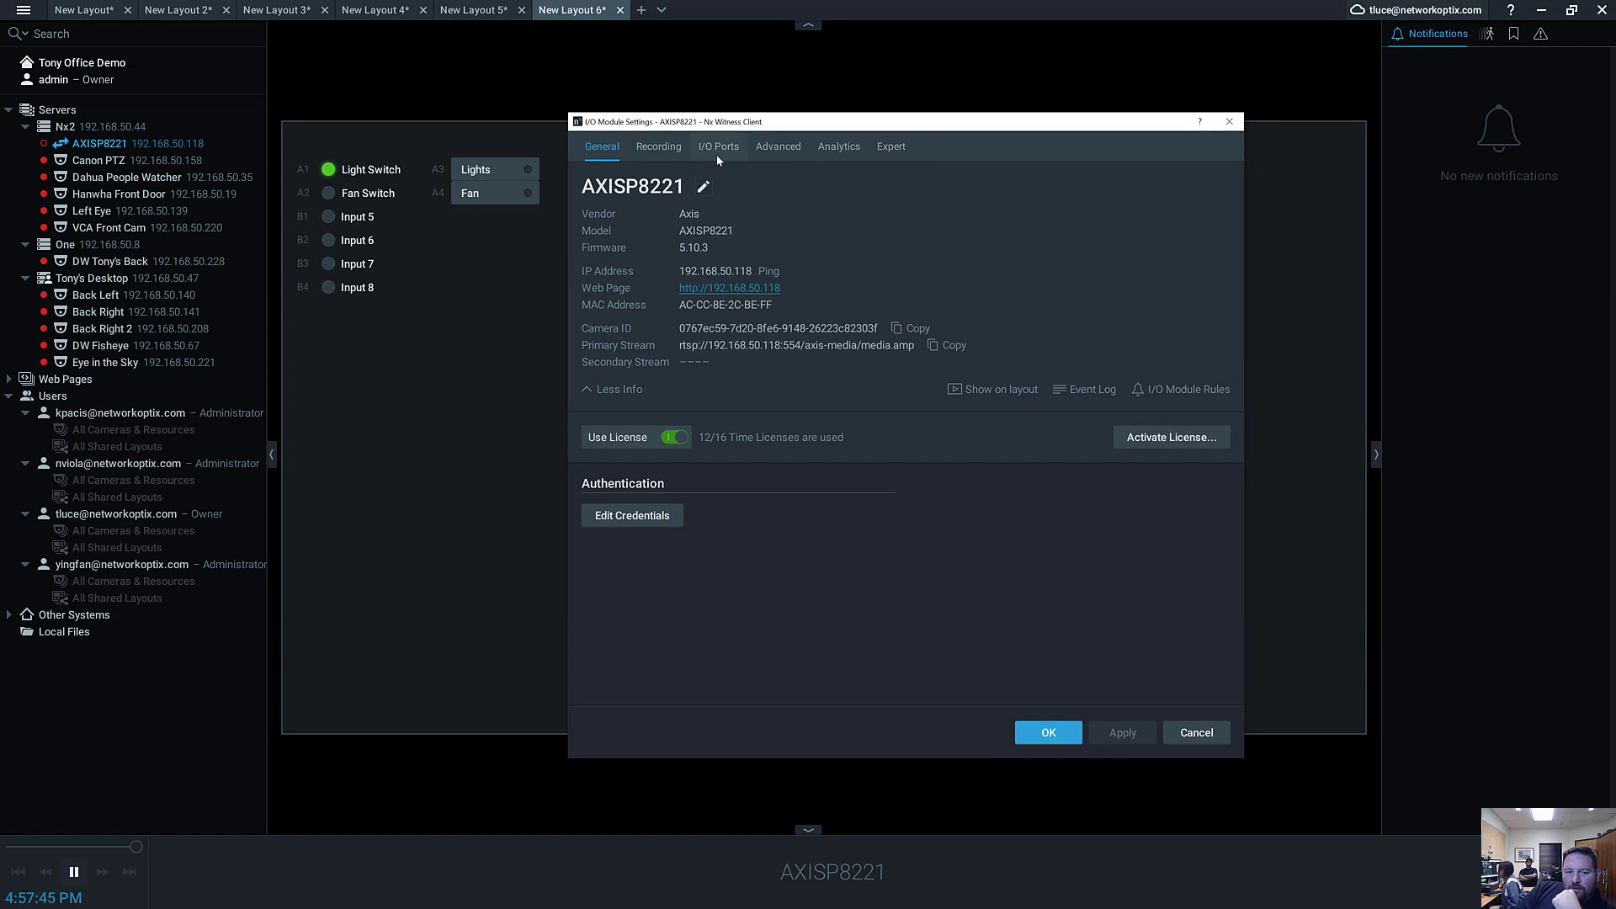
pyautogui.click(694, 146)
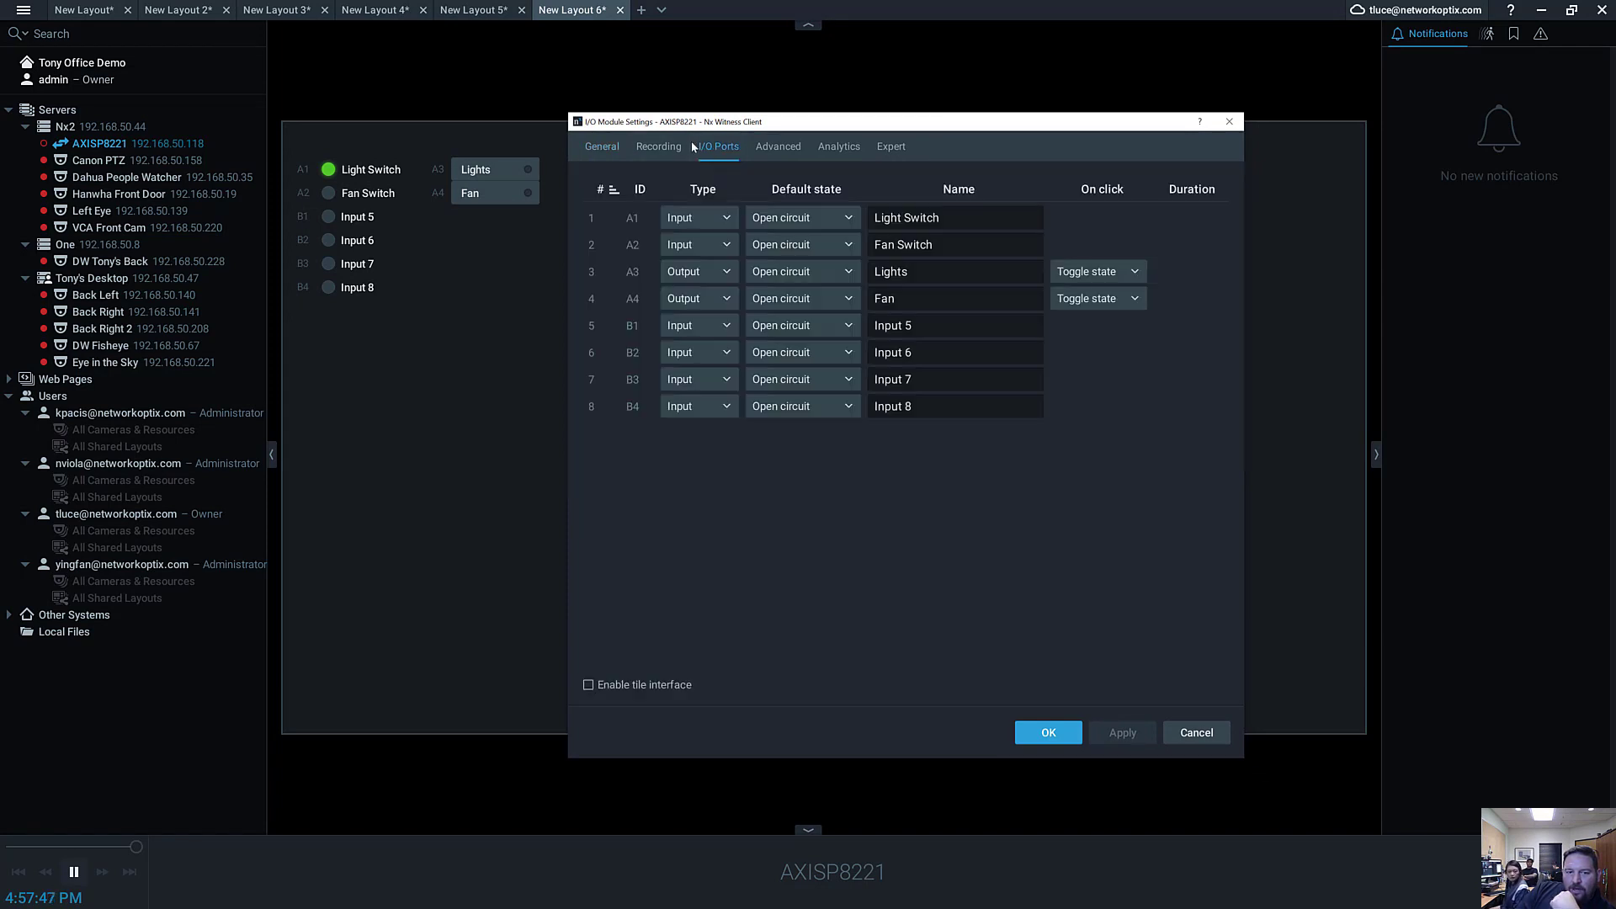
pyautogui.moveTo(760, 122); pyautogui.dragTo(1141, 64)
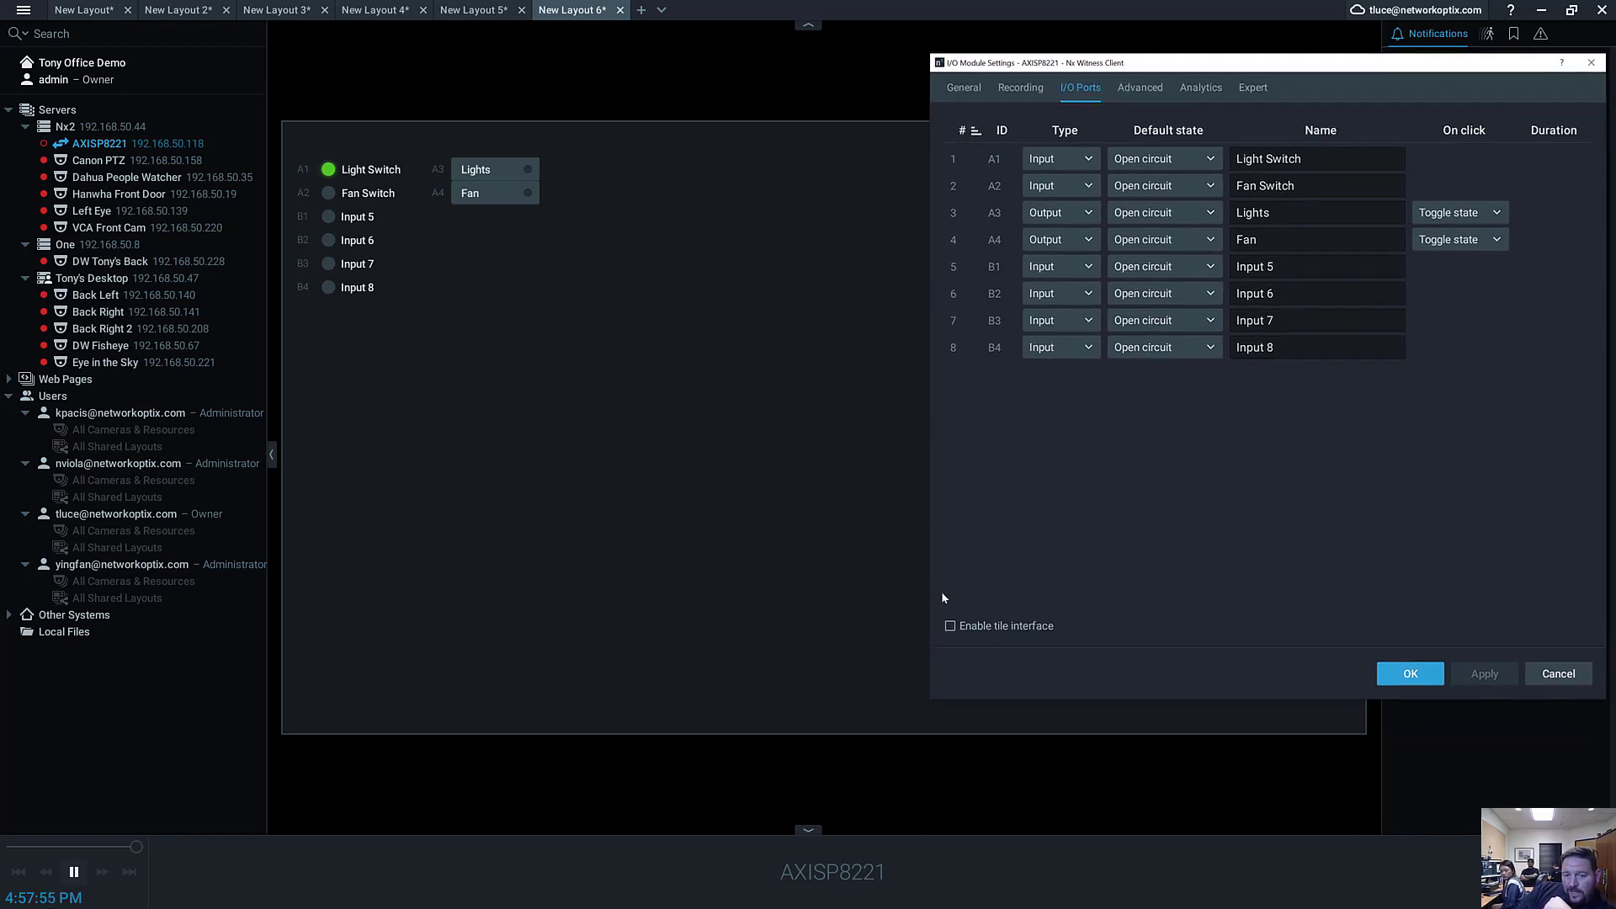
pyautogui.click(951, 626)
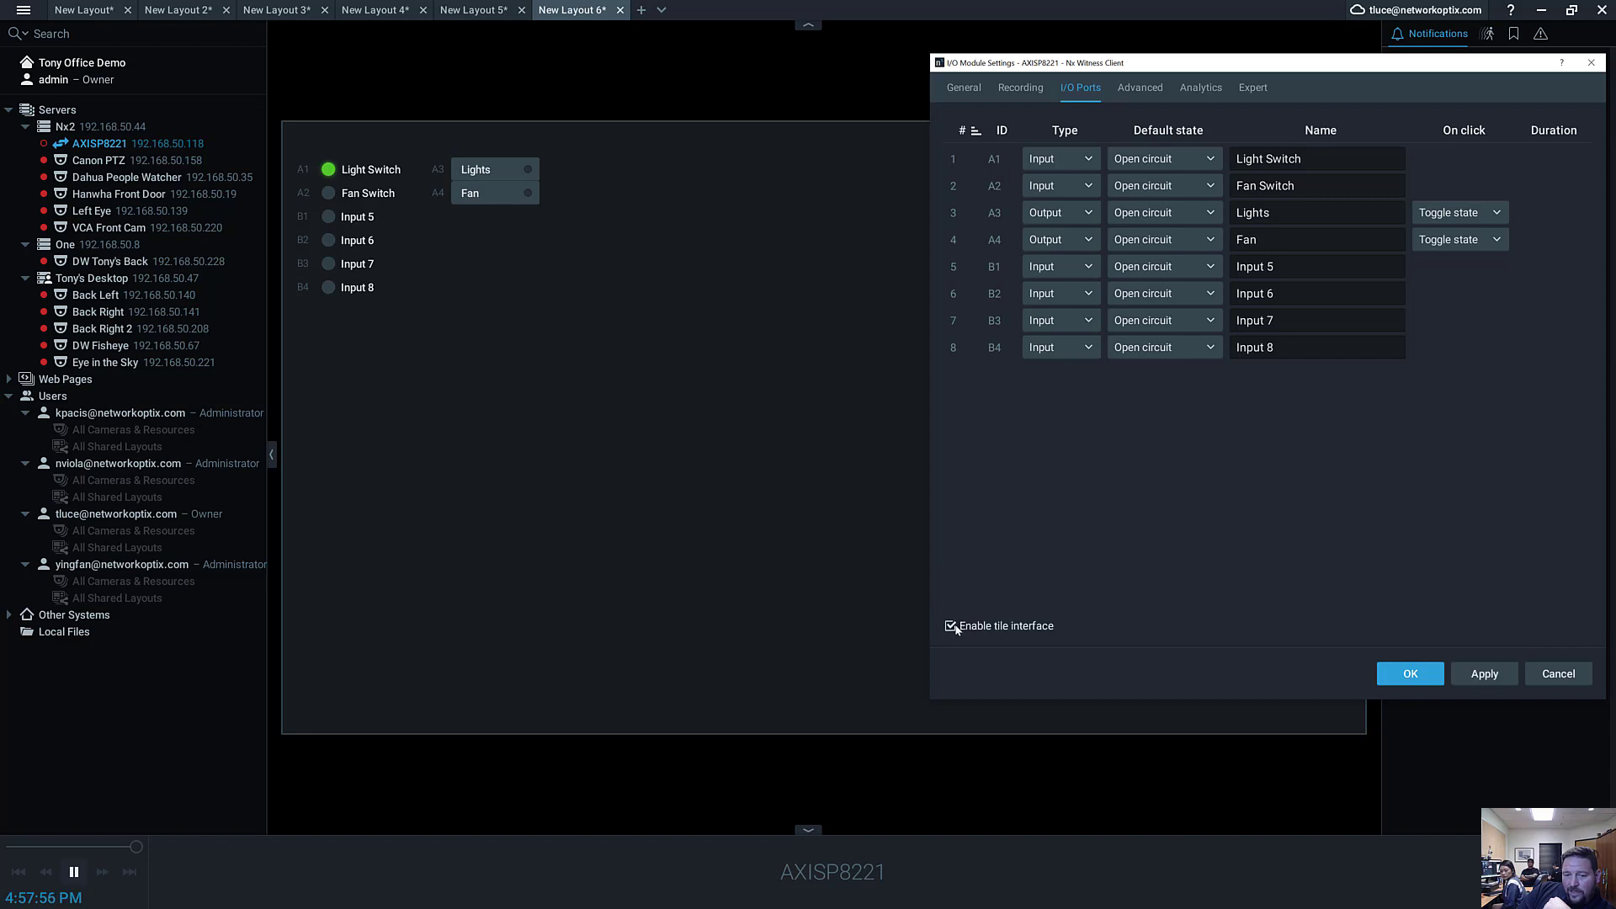
pyautogui.click(1487, 675)
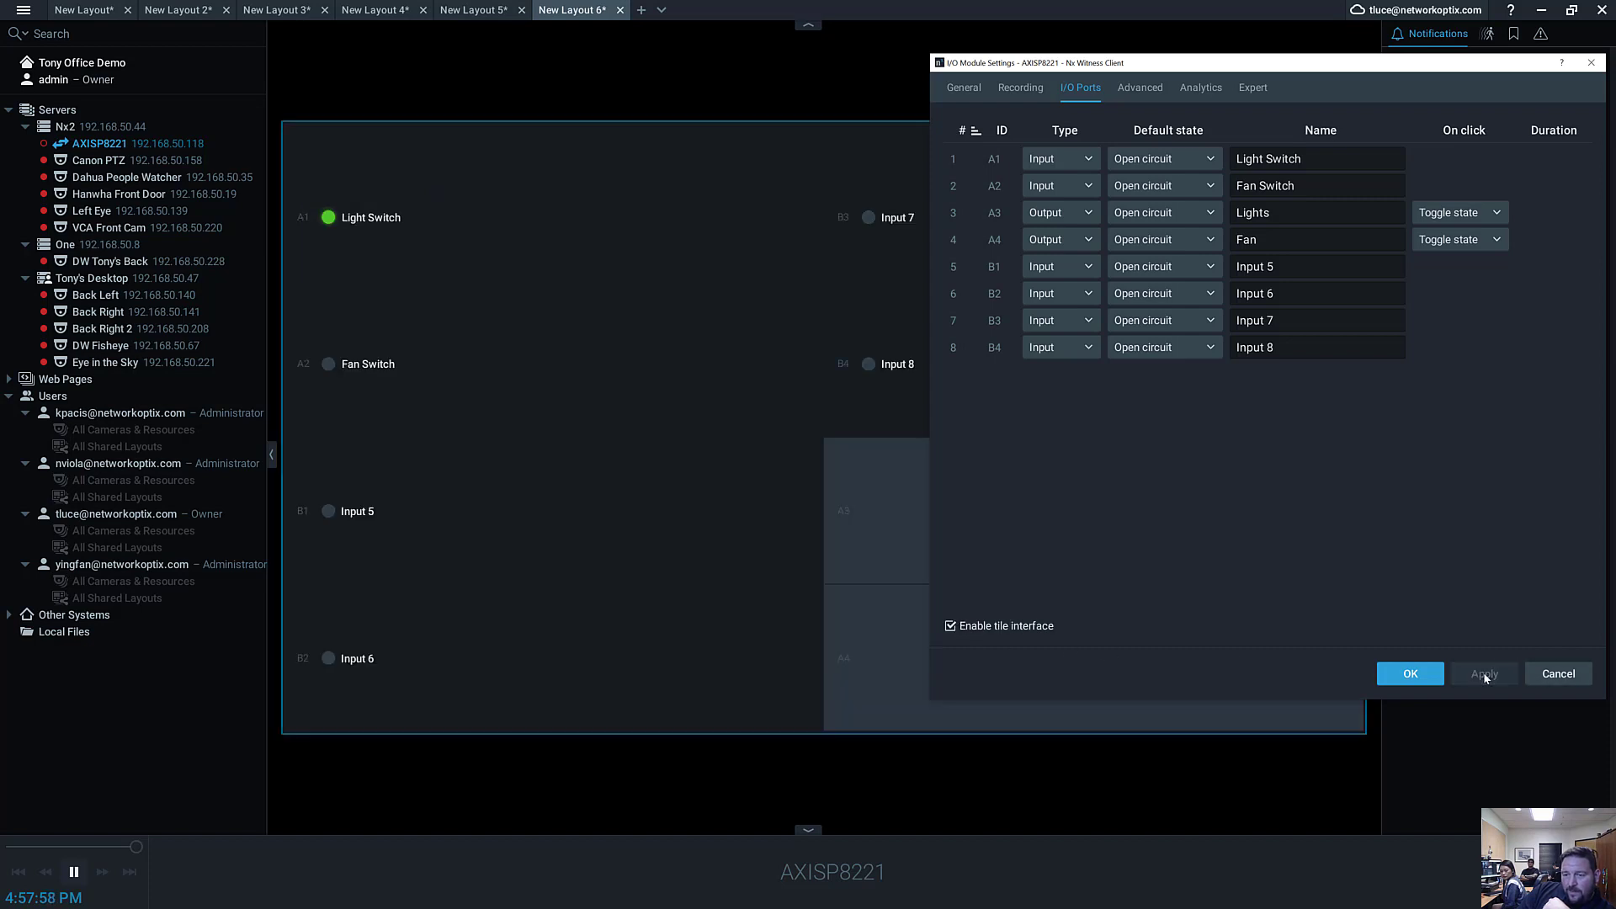
pyautogui.click(1410, 675)
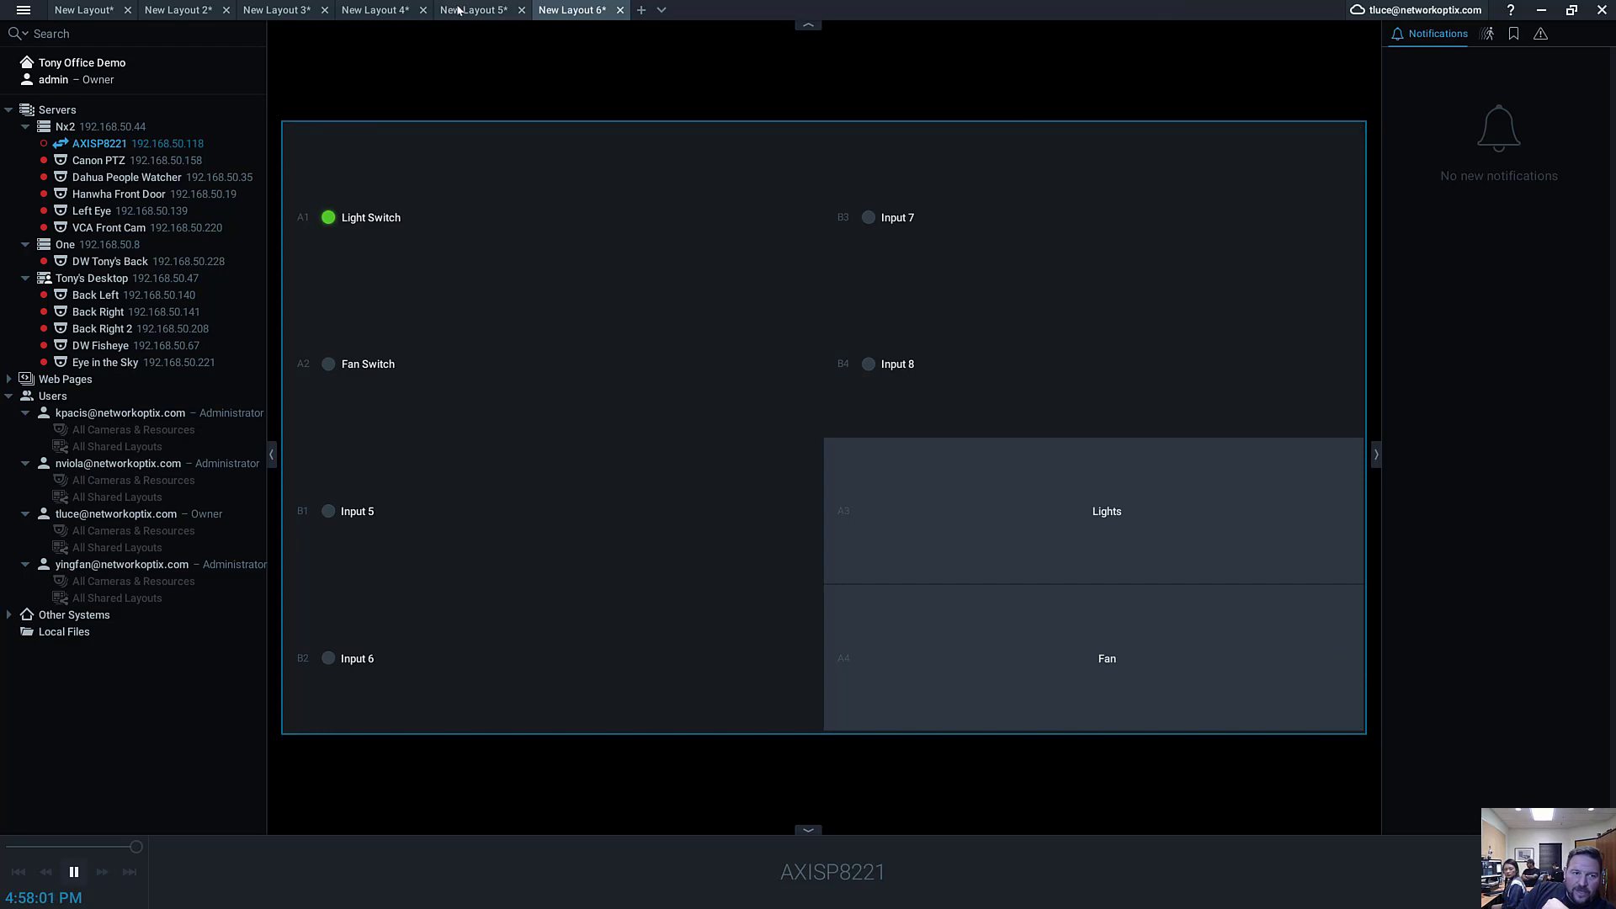
# Step: Add the Canon PTZ, Dahua People Watcher and Left Eye cameras to the layout and swap the AXISP8221 tile into the upper-left cell
pyautogui.moveTo(98, 160); pyautogui.dragTo(592, 410)
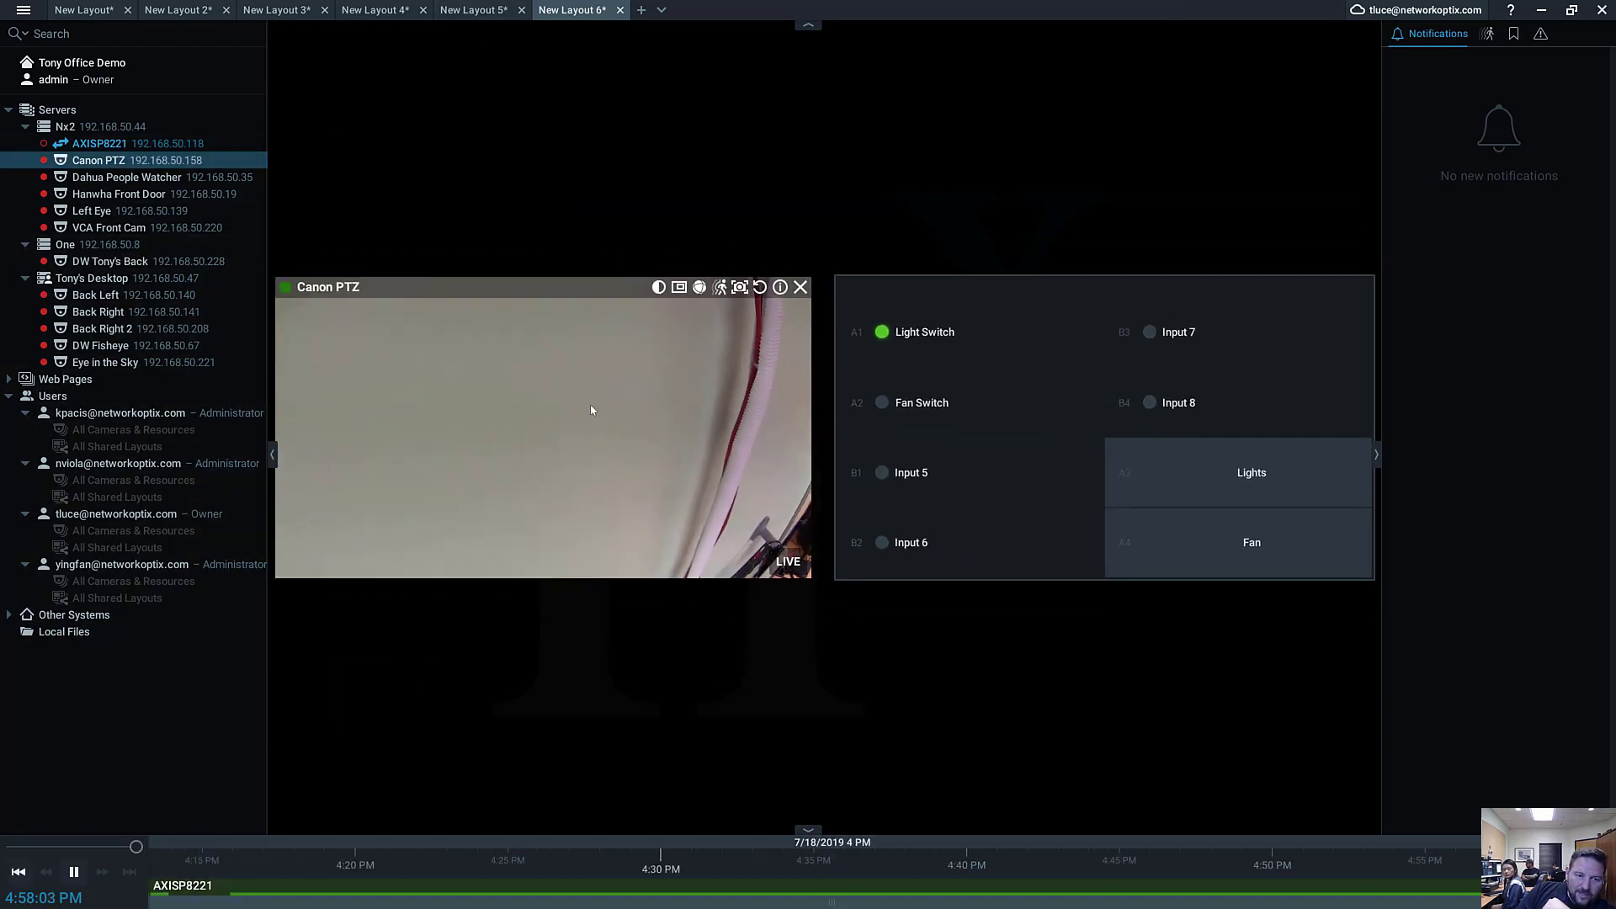
pyautogui.moveTo(127, 177); pyautogui.dragTo(382, 241)
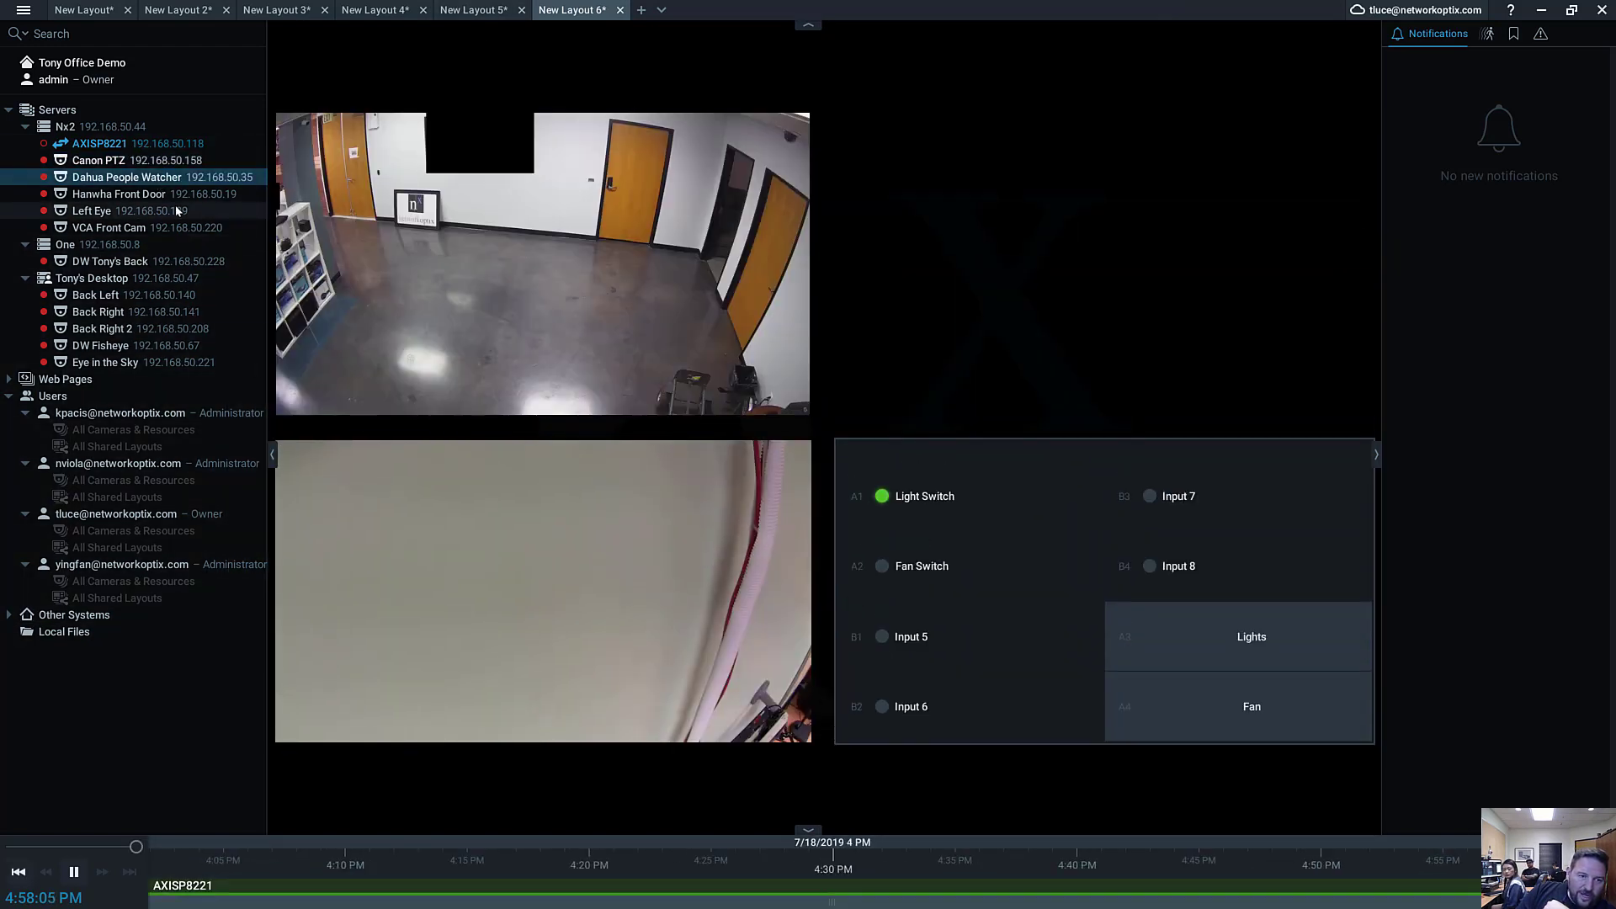
pyautogui.moveTo(175, 205); pyautogui.dragTo(968, 395)
pyautogui.moveTo(1015, 453); pyautogui.dragTo(671, 181)
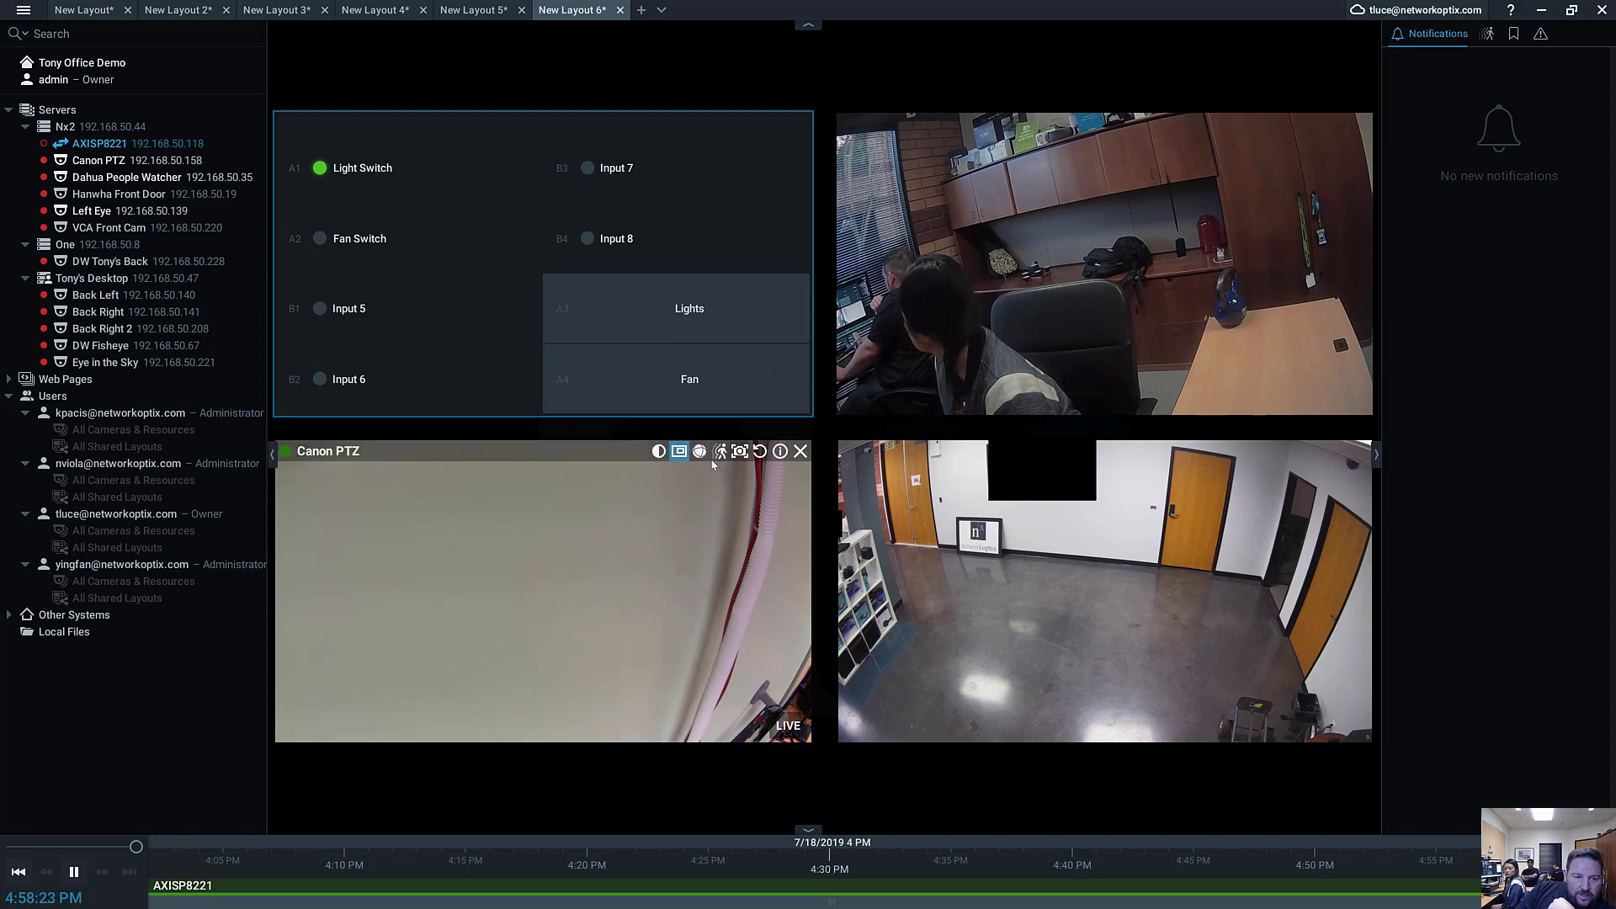
# Step: Check the Canon PTZ camera's PTZ management, close it without changes and remove that camera from the layout
pyautogui.rightClick(584, 508)
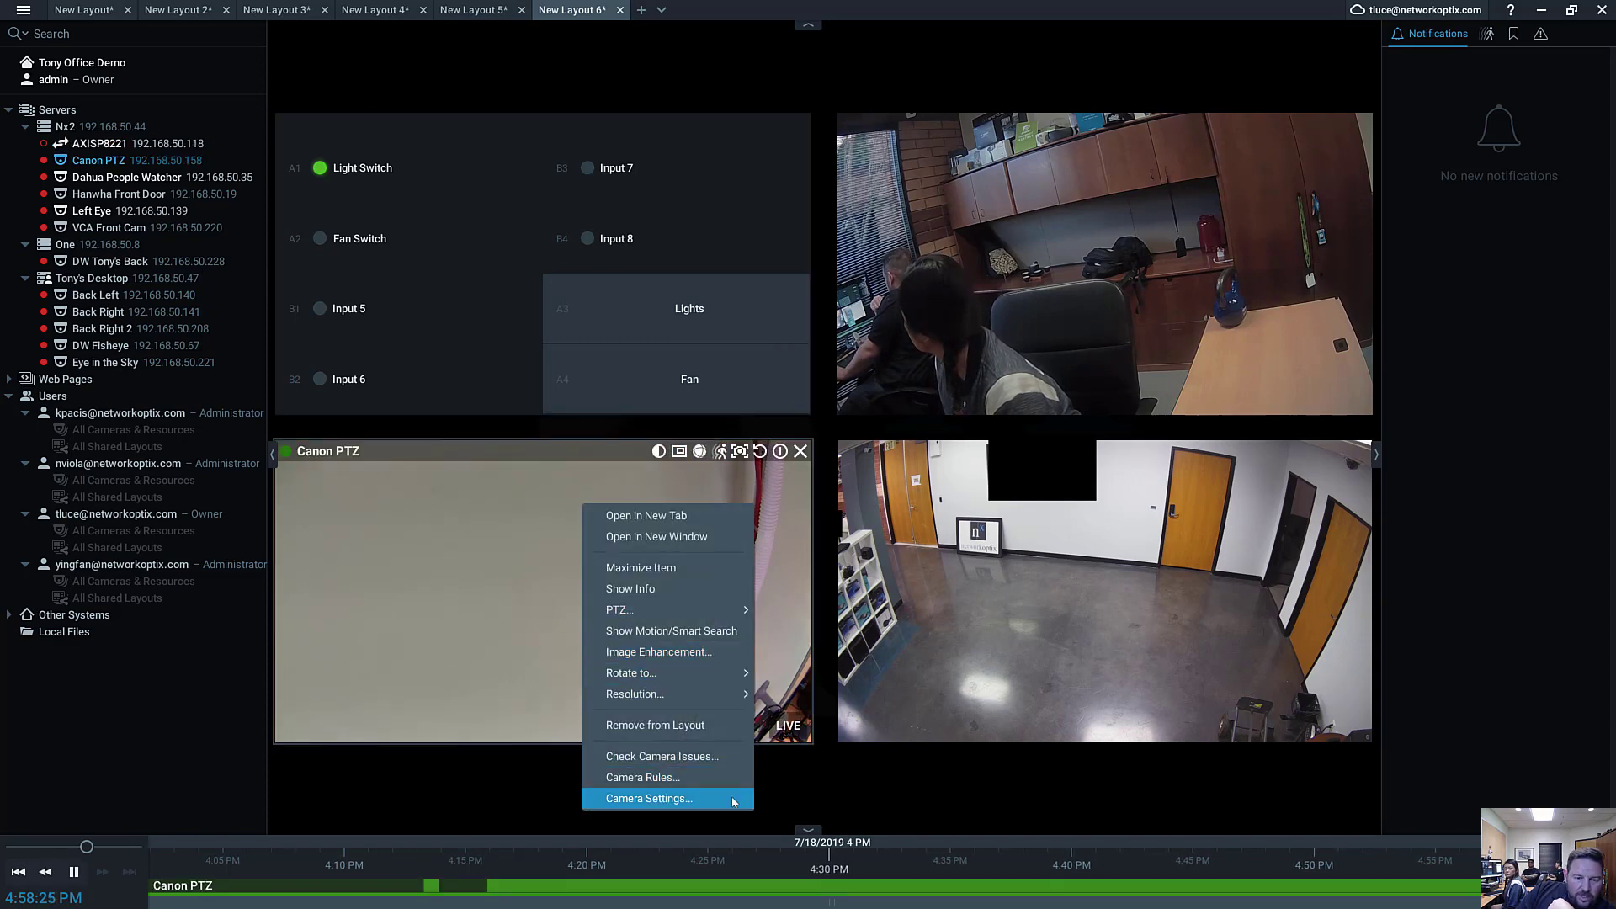
pyautogui.click(800, 609)
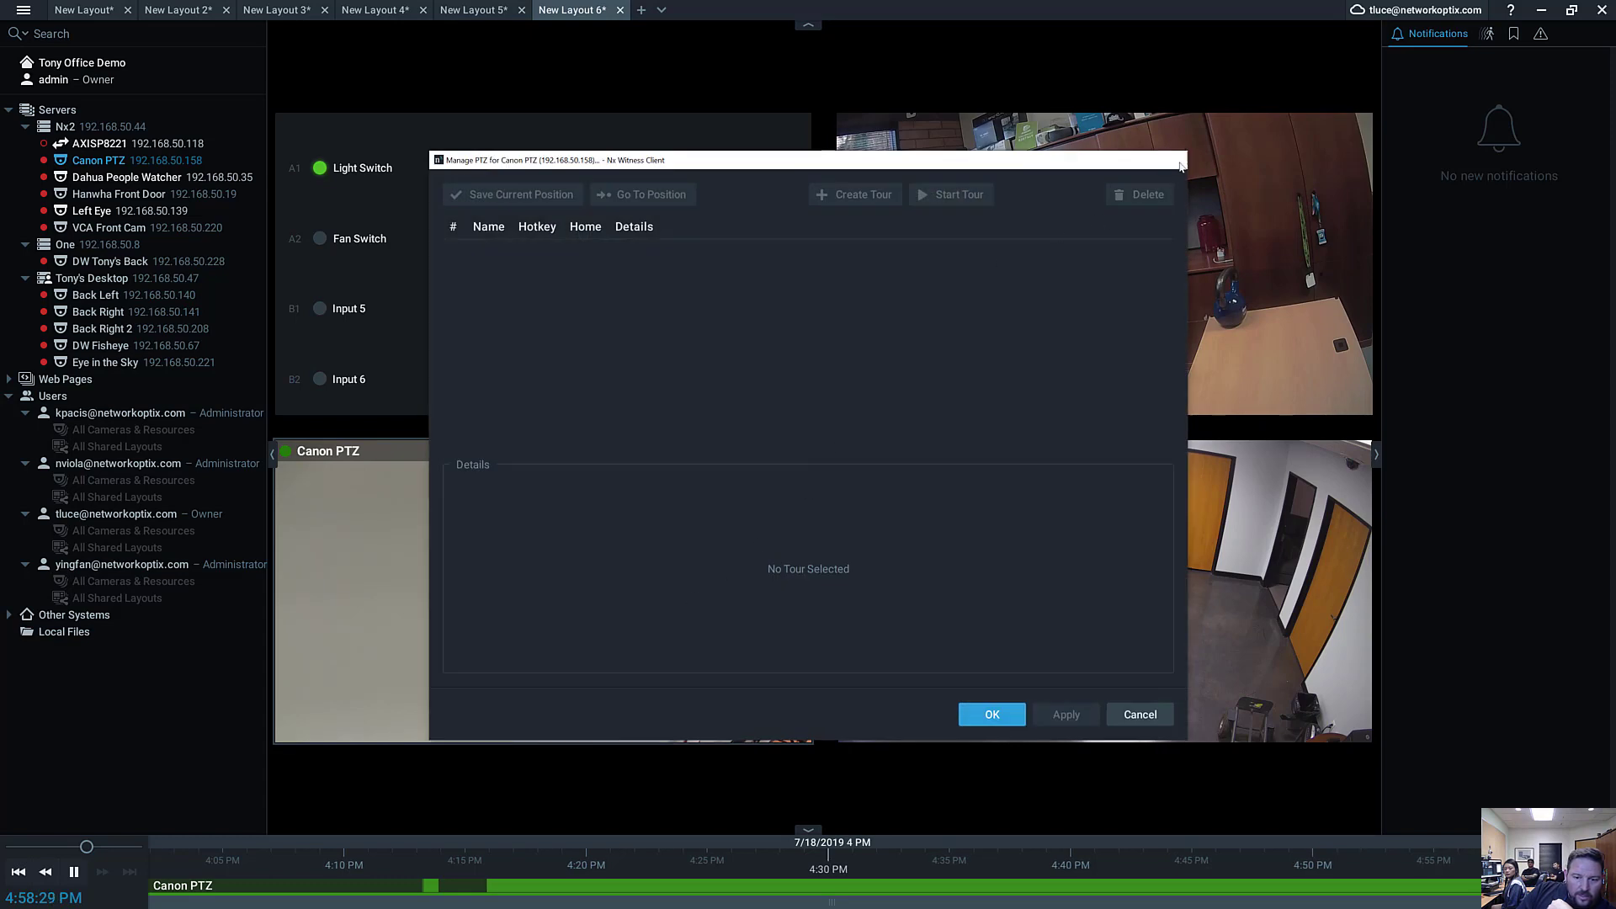
pyautogui.click(1177, 160)
pyautogui.click(800, 453)
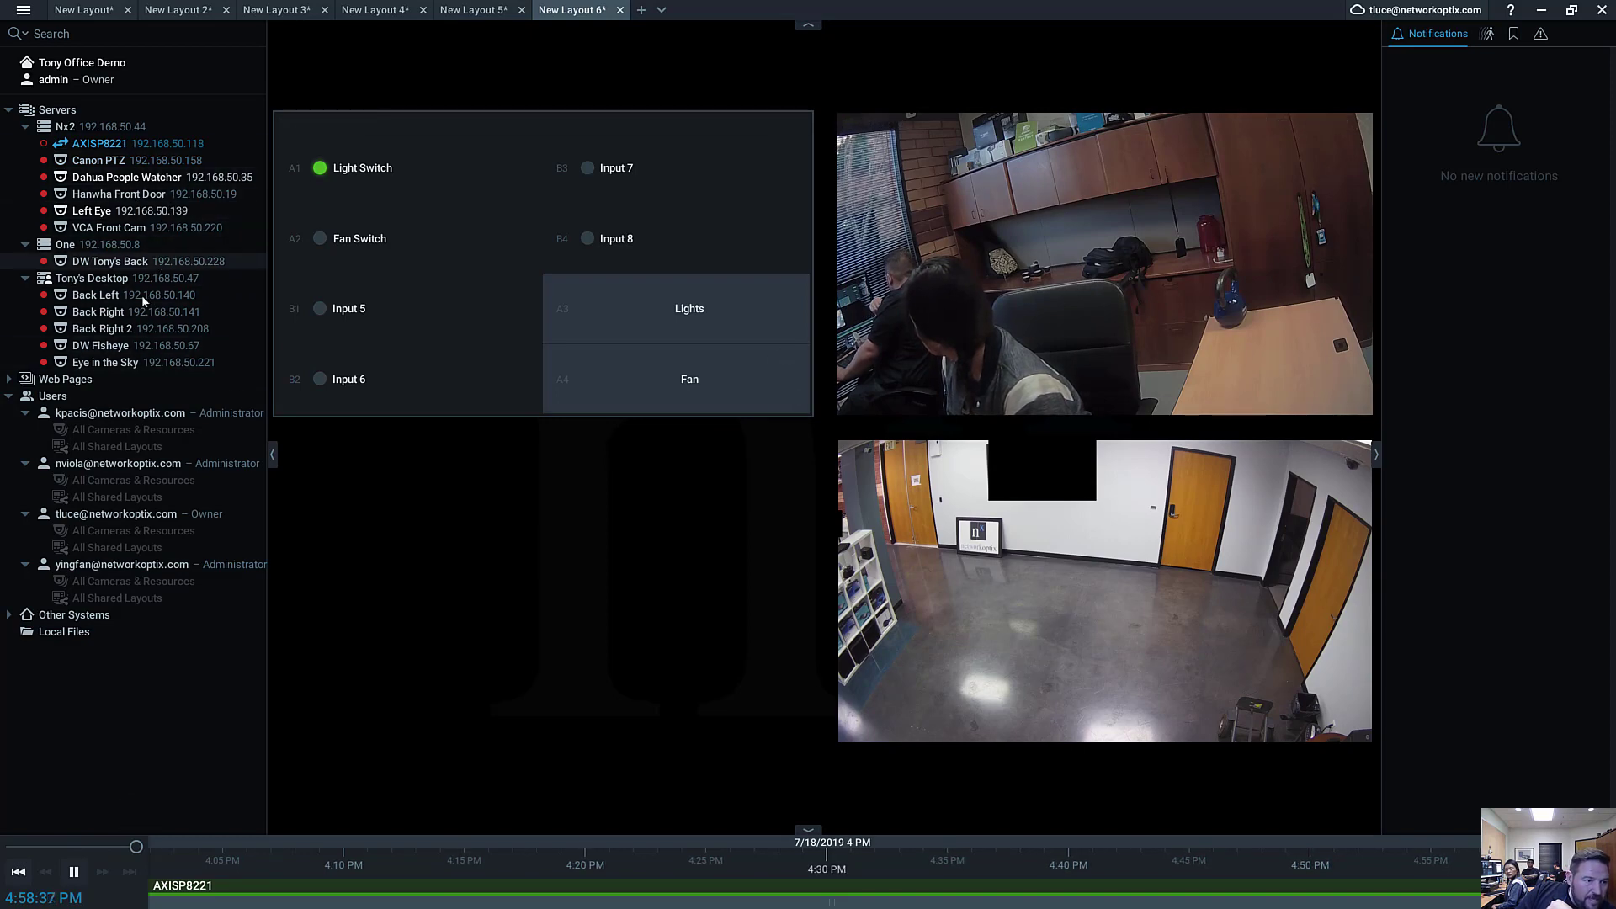
# Step: Add the Eye in the Sky camera to the empty layout cell and create a zoom window on its wall-mounted equipment
pyautogui.moveTo(154, 362); pyautogui.dragTo(522, 575)
pyautogui.click(633, 451)
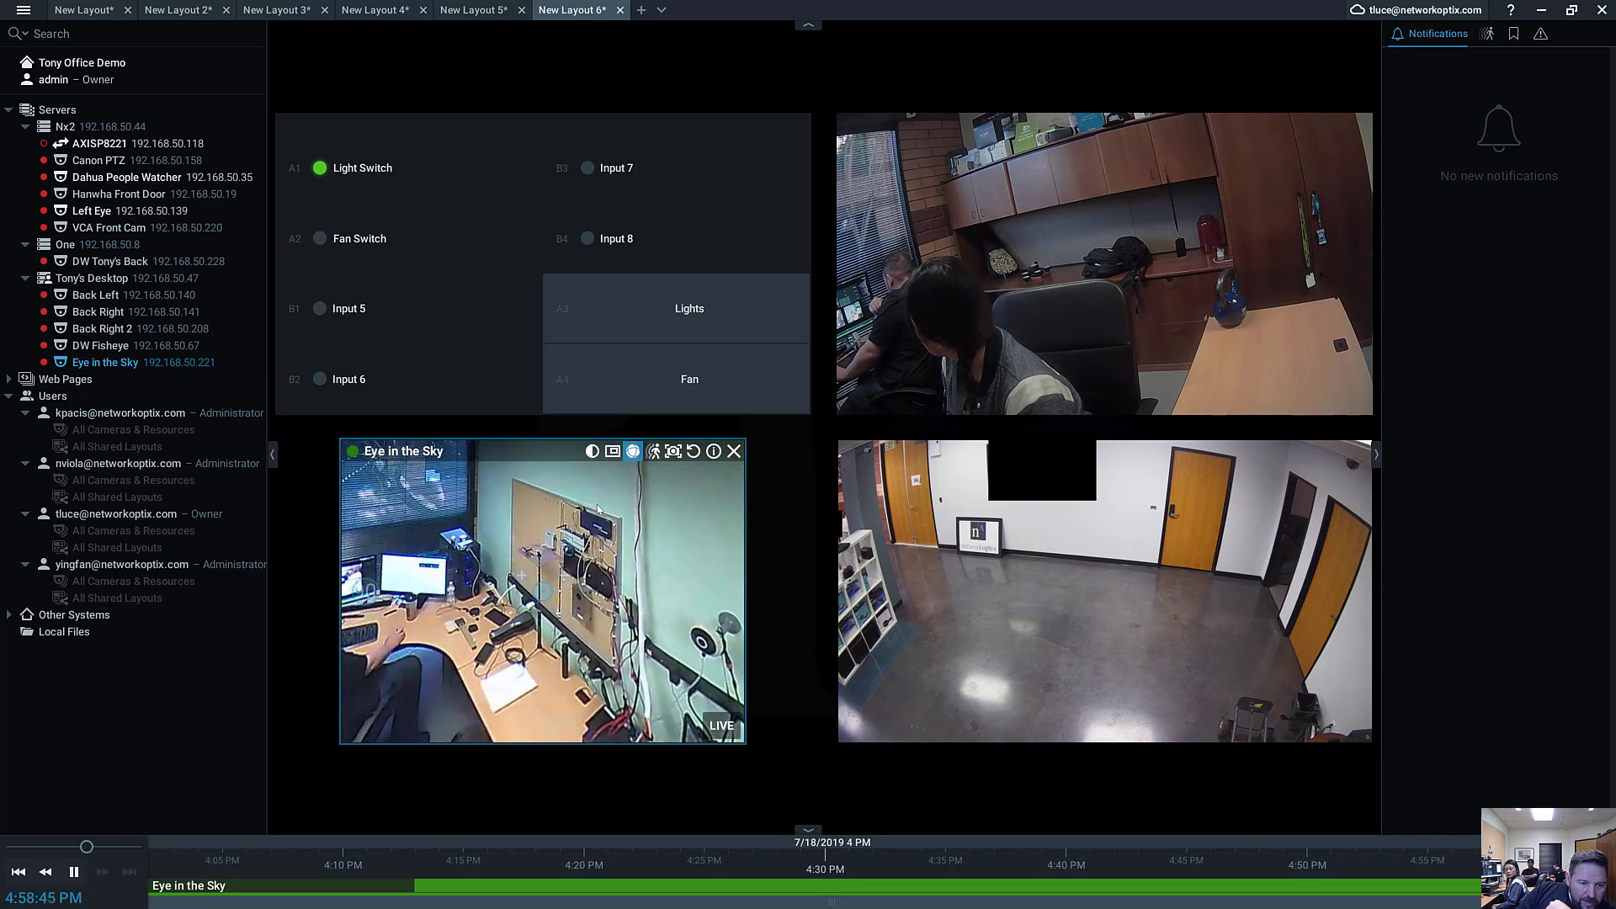
pyautogui.click(612, 452)
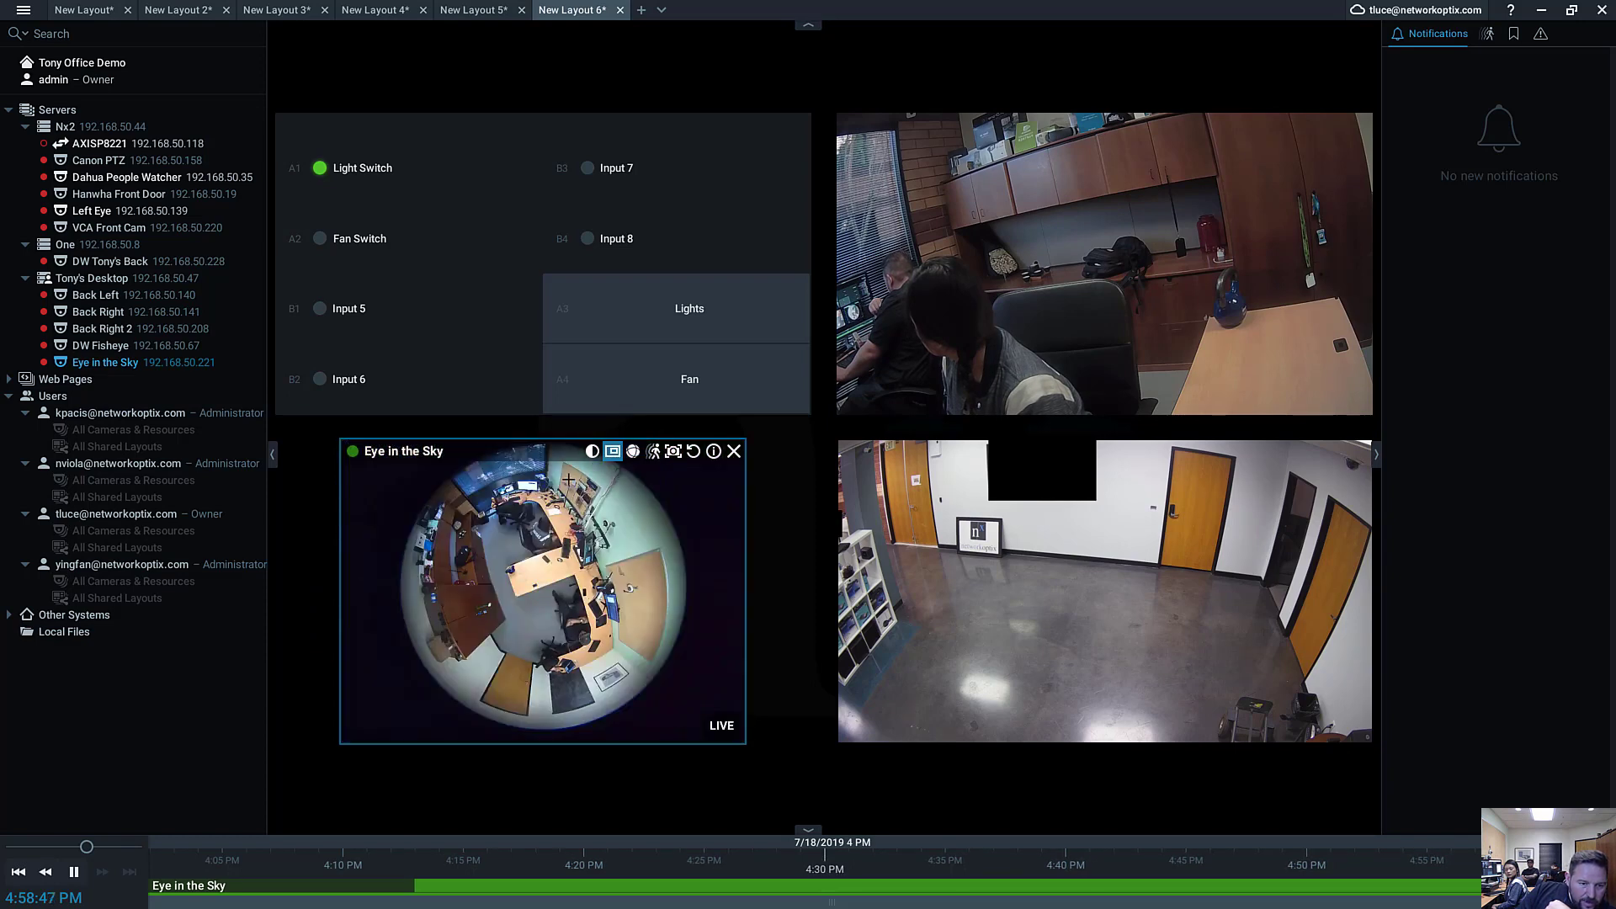
pyautogui.moveTo(569, 480); pyautogui.dragTo(603, 510)
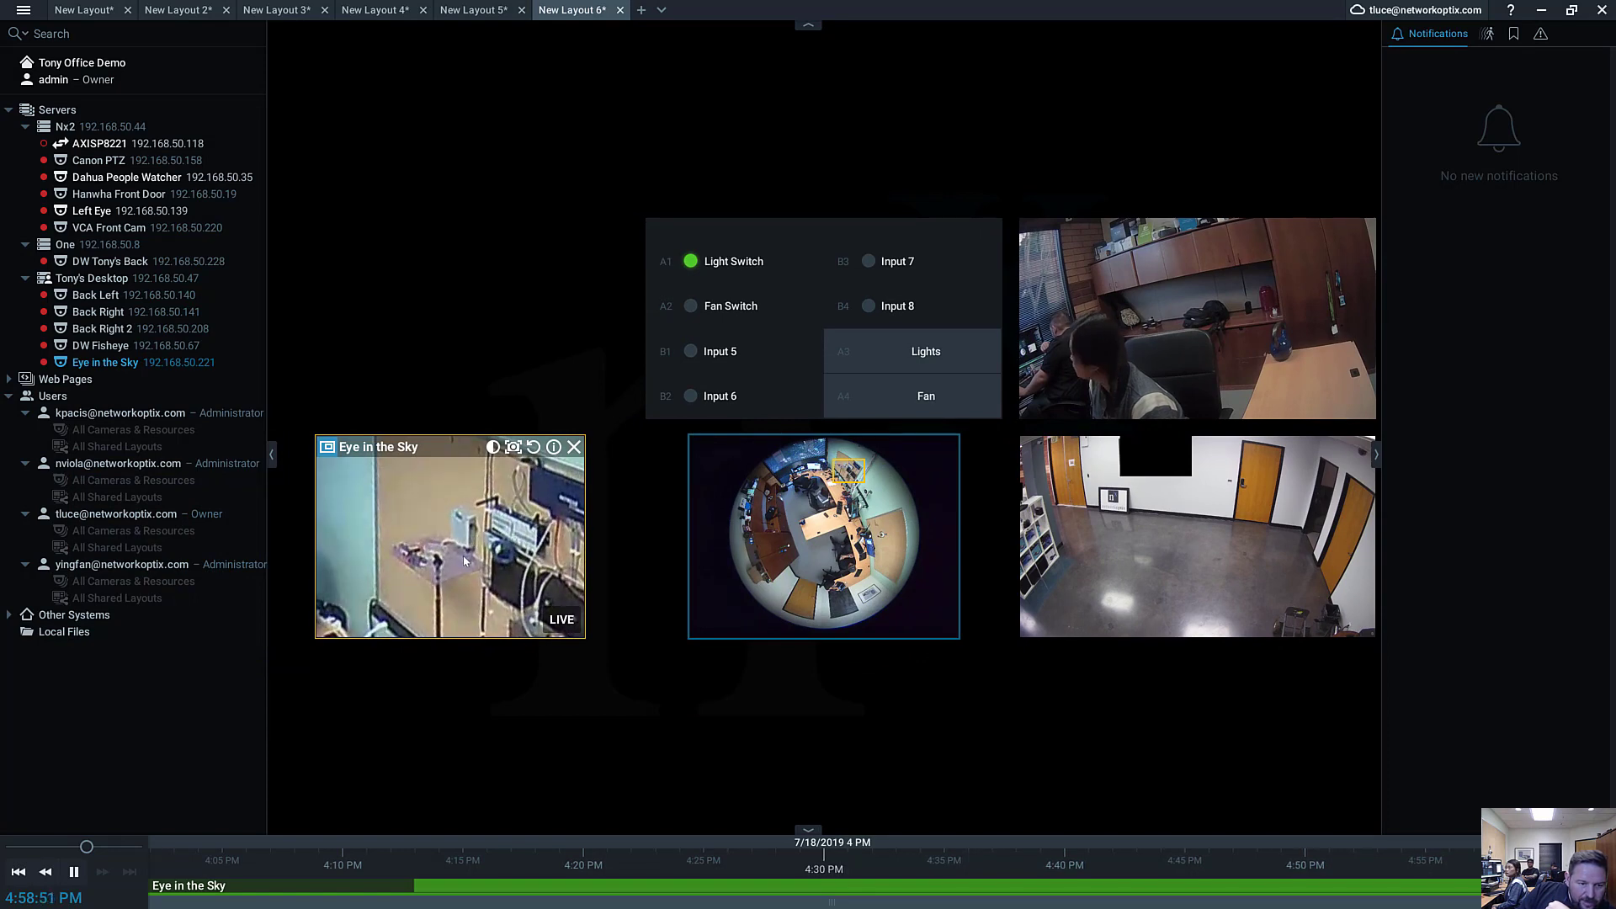
# Step: Switch the AXISP8221 Lights and Fan outputs on and off again, and try the module's microphone
pyautogui.click(903, 357)
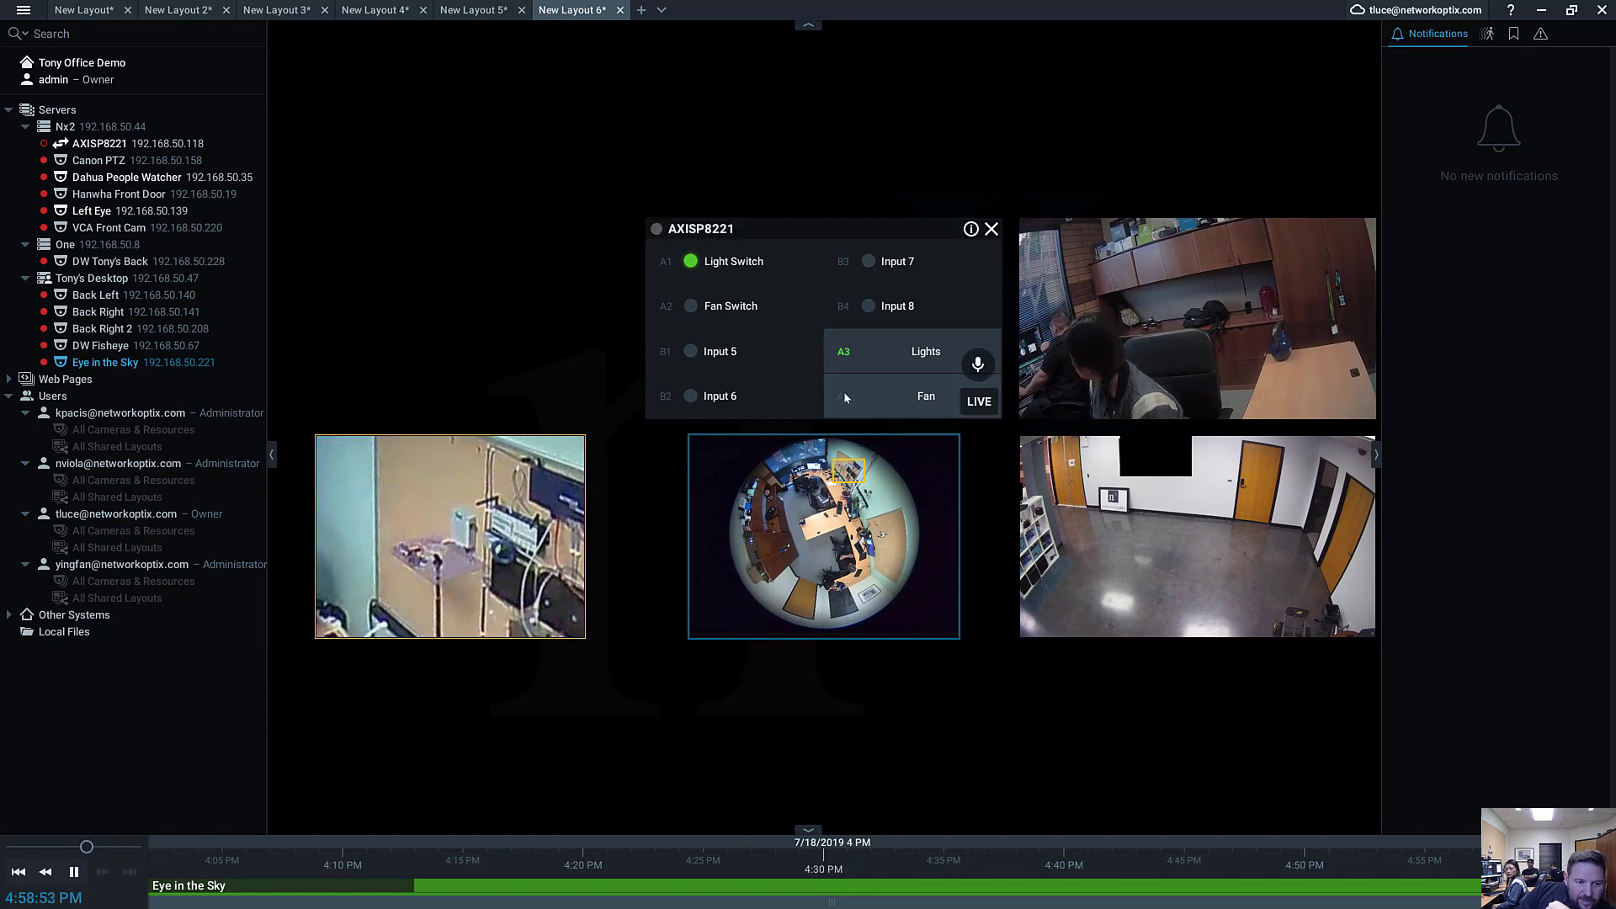
pyautogui.click(901, 393)
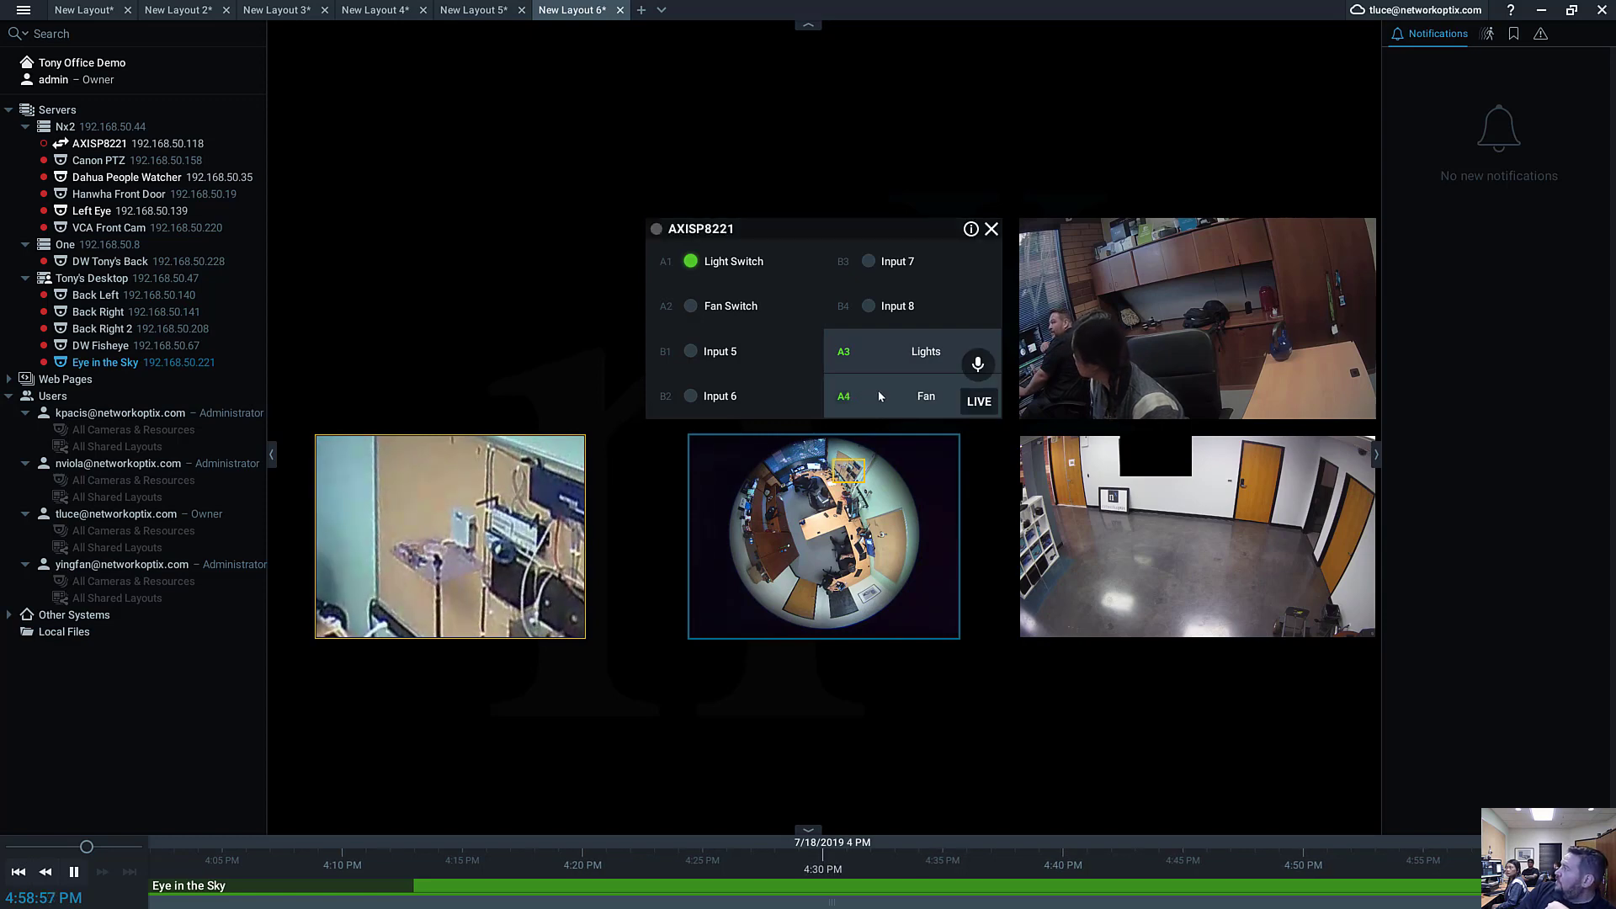
pyautogui.click(926, 365)
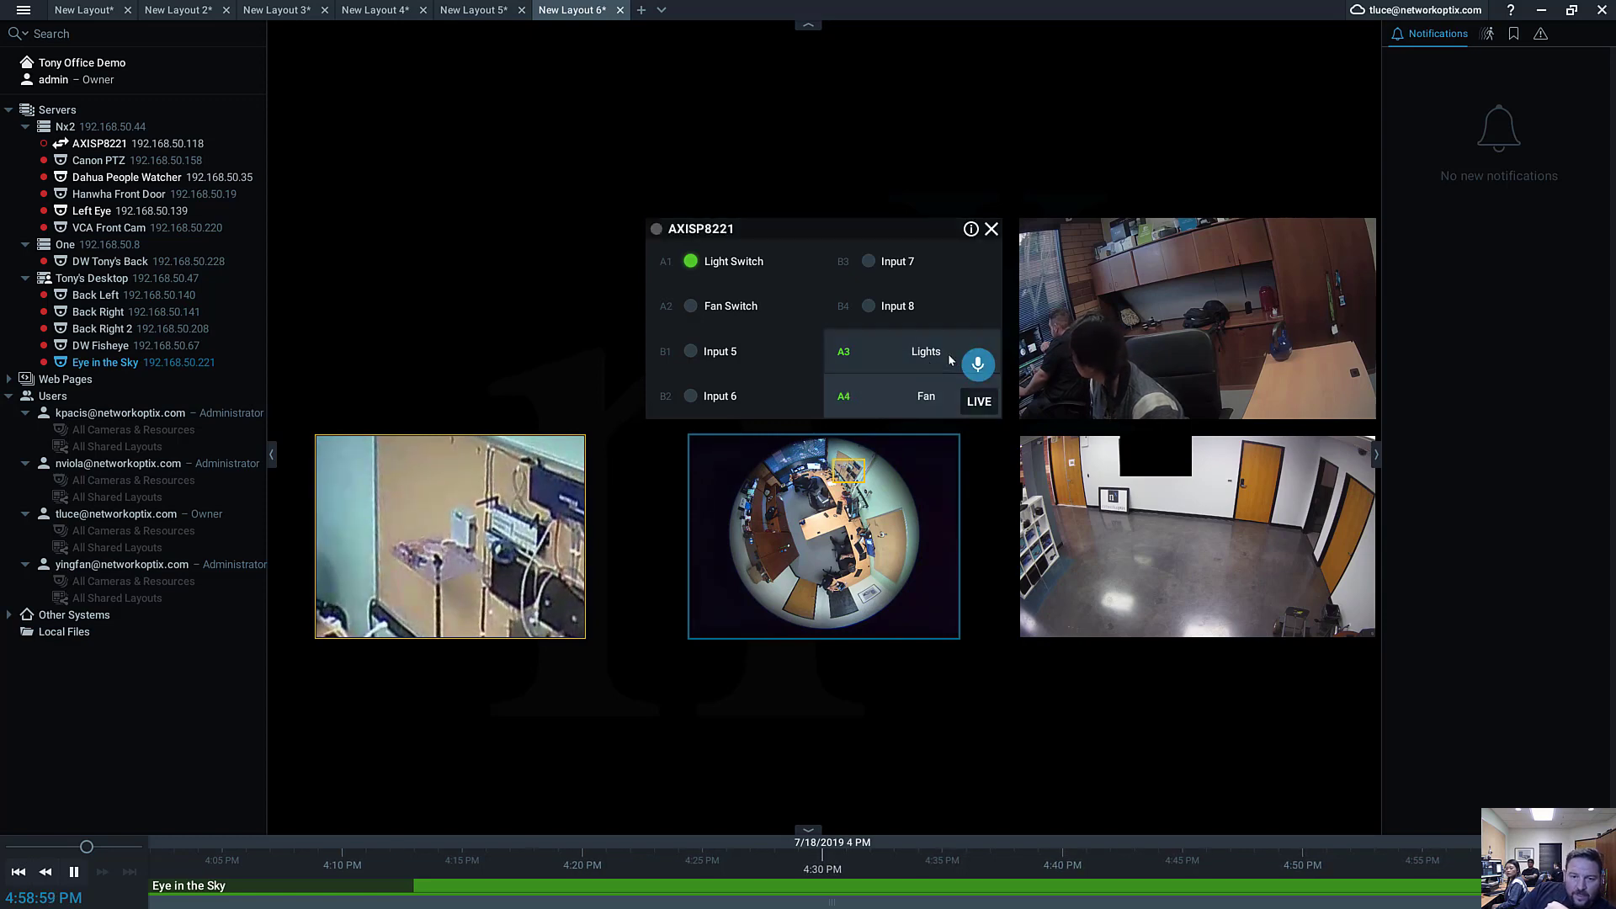
pyautogui.click(978, 364)
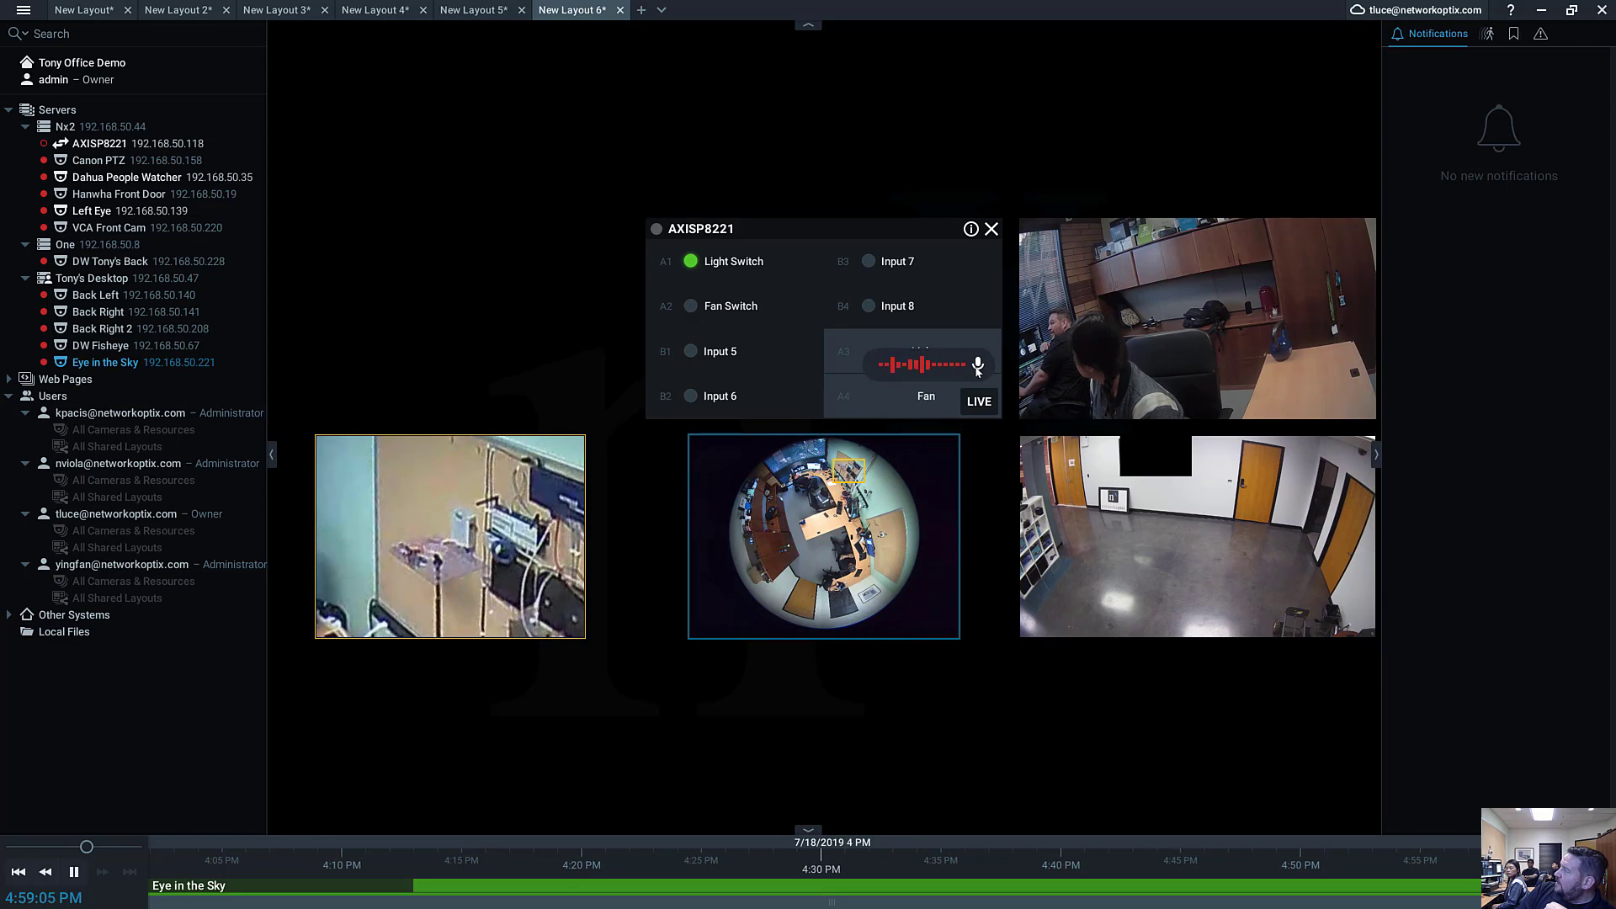
pyautogui.click(979, 365)
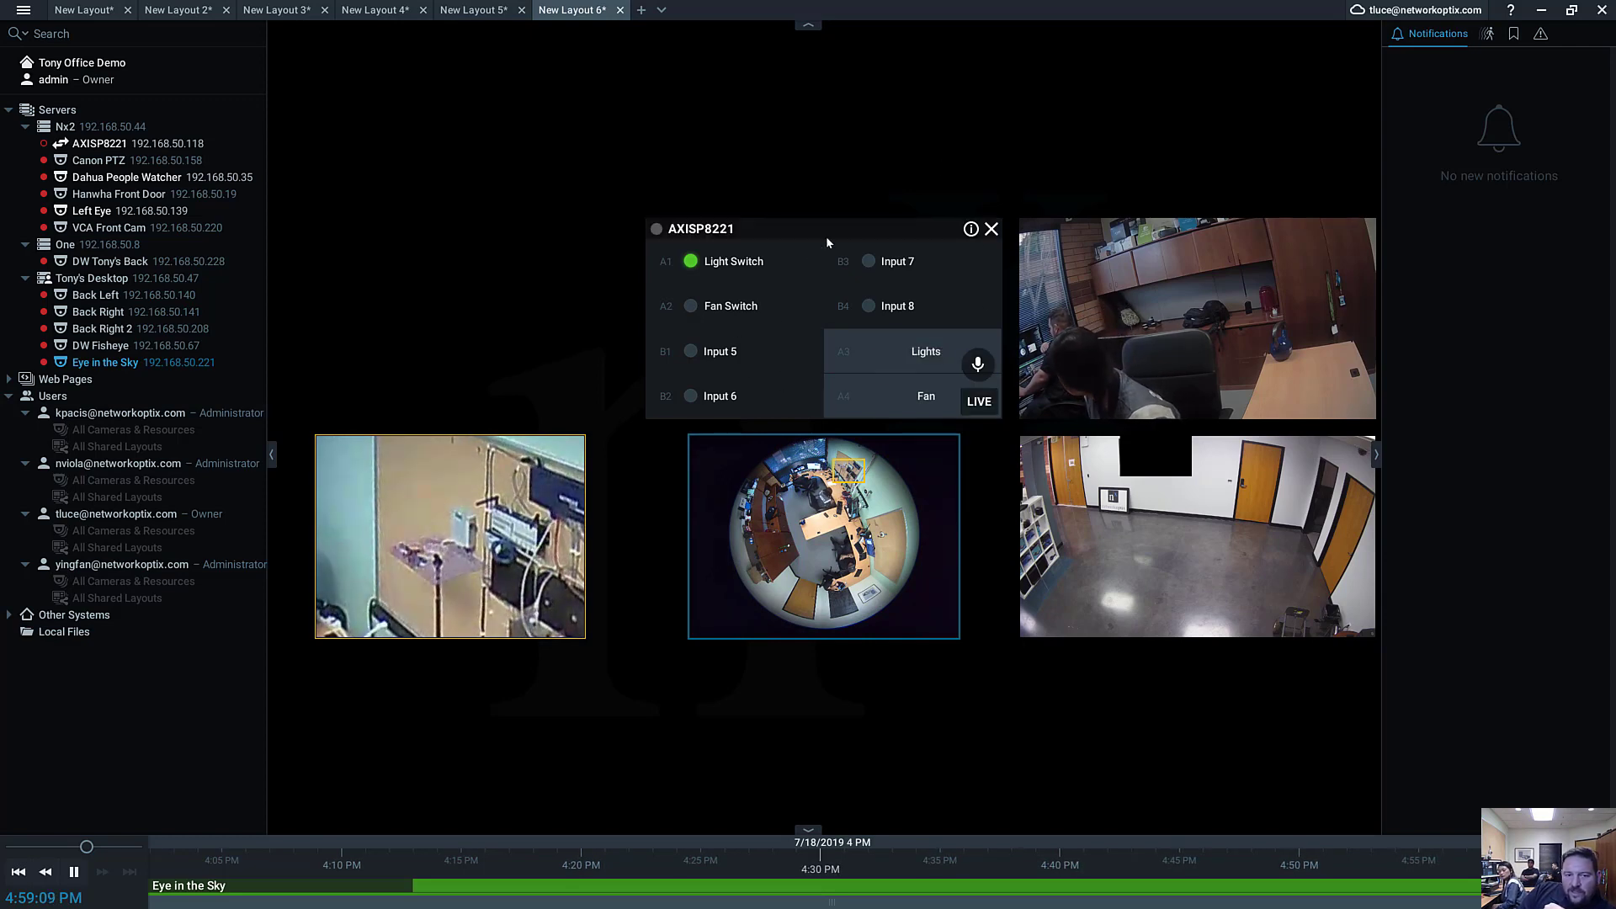
# Step: Move the AXISP8221 tile above the zoom window and examine its I/O port types, default states and names, leaving the settings unsaved
pyautogui.moveTo(921, 224); pyautogui.dragTo(588, 206)
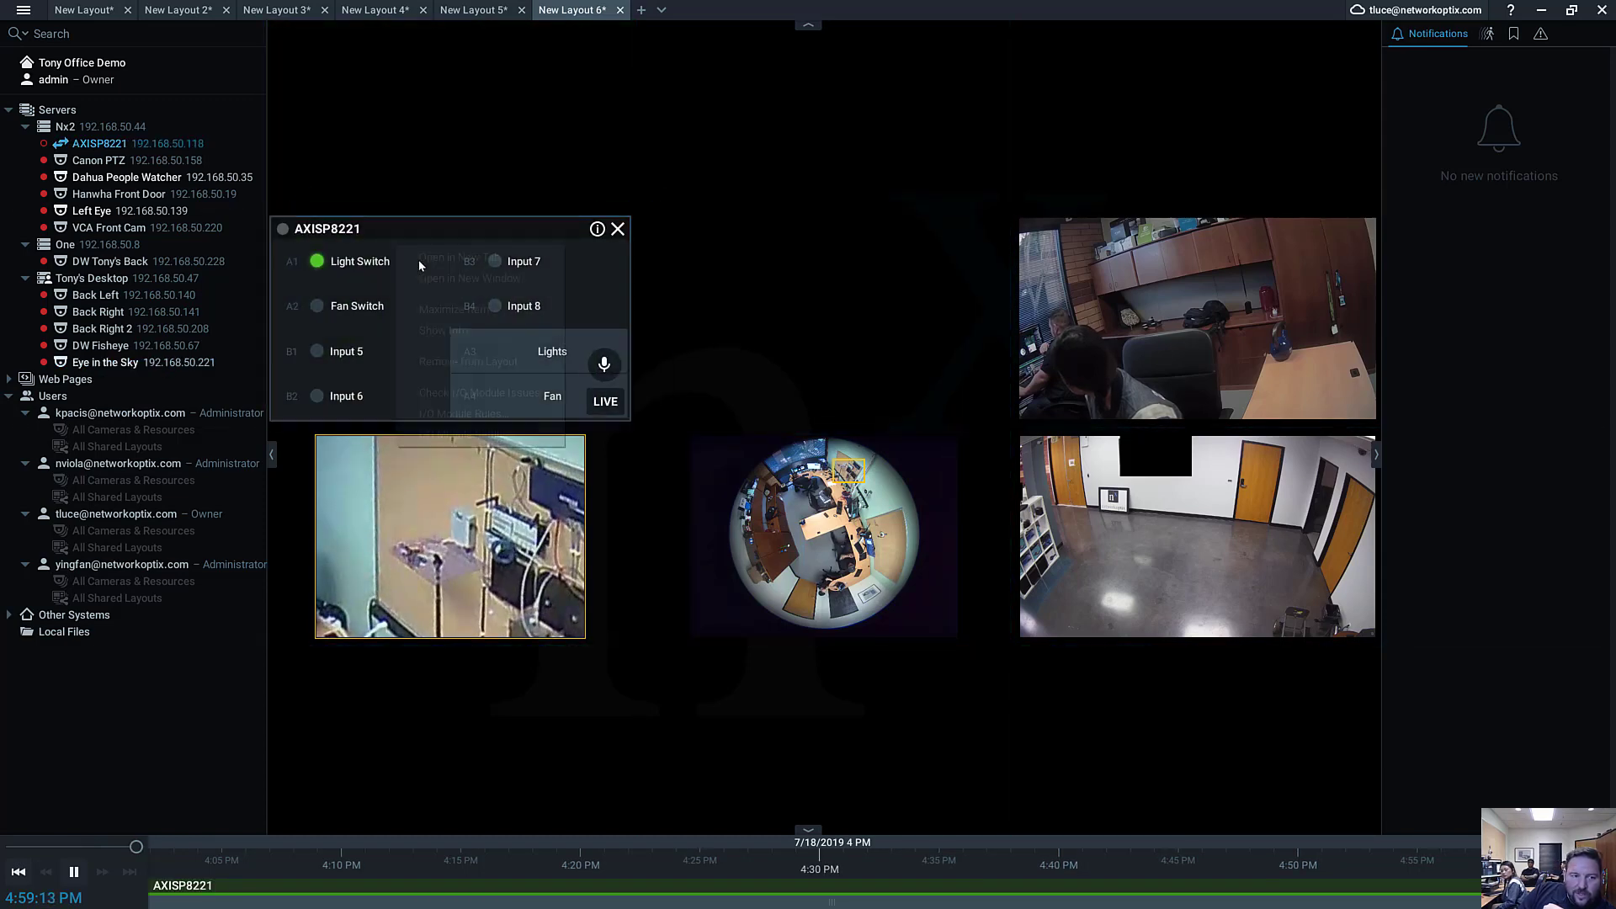
pyautogui.rightClick(395, 247)
pyautogui.click(488, 437)
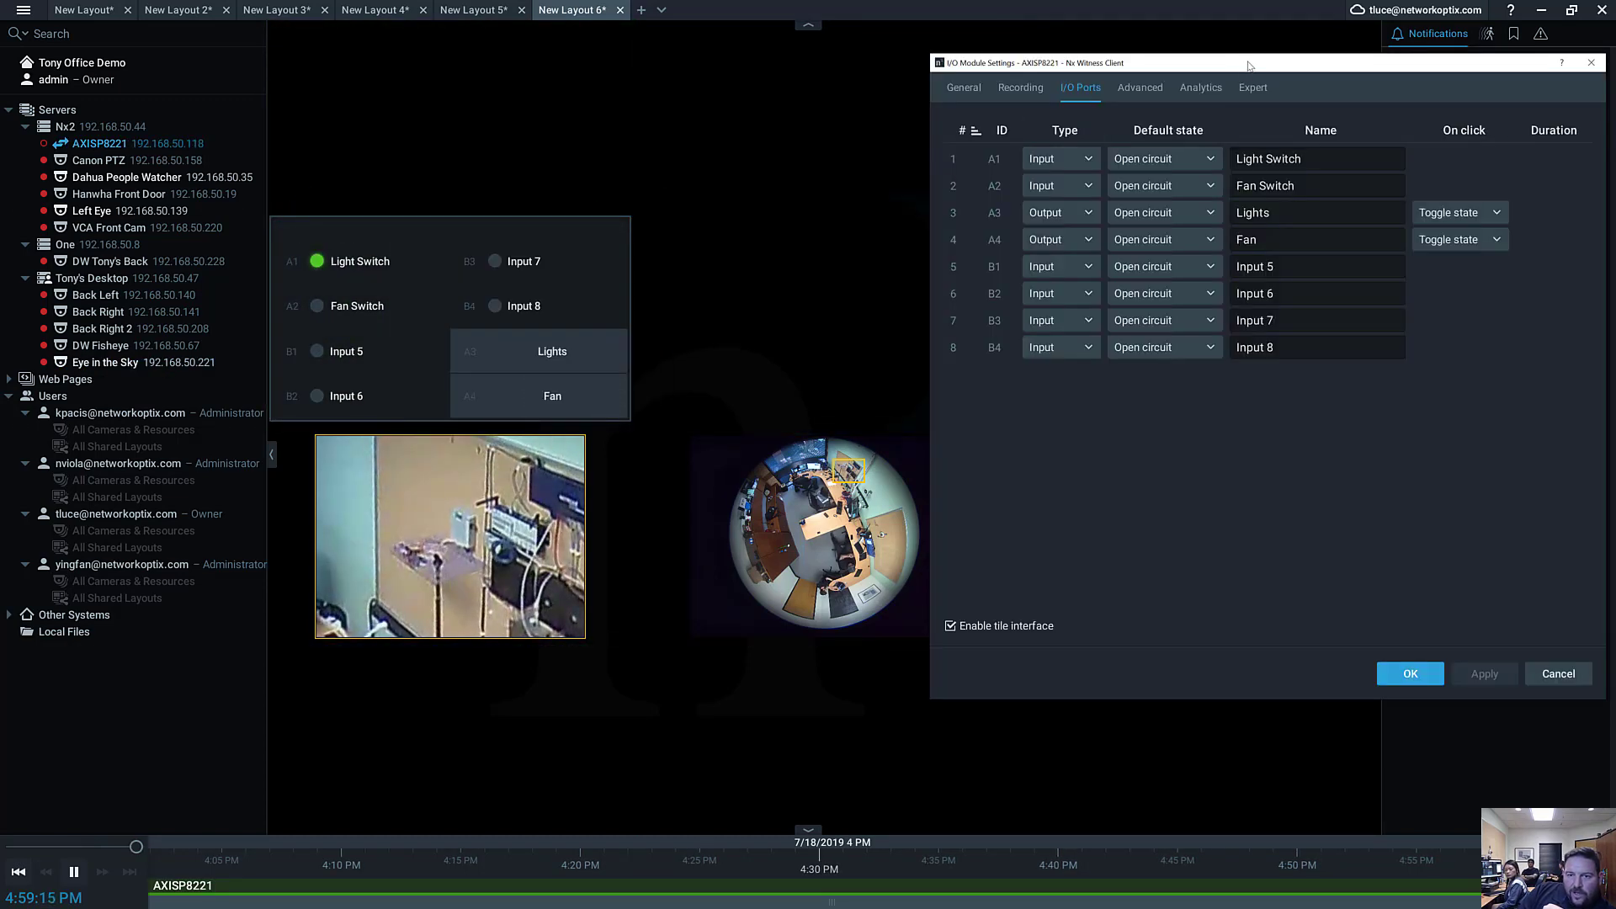
pyautogui.moveTo(1247, 65); pyautogui.dragTo(832, 73)
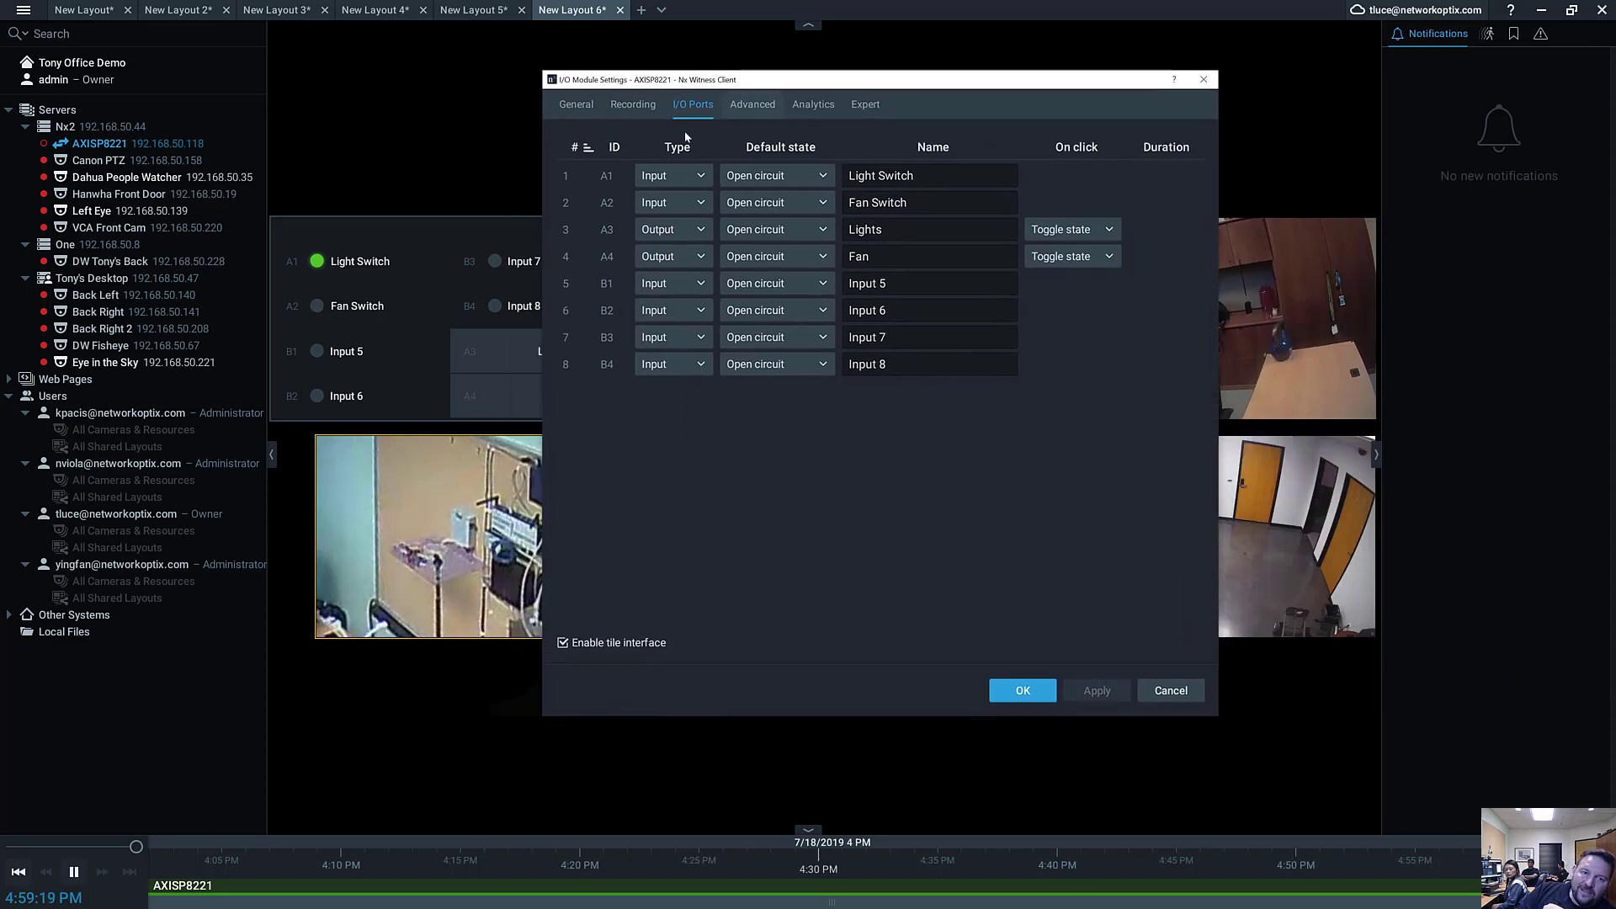
pyautogui.click(667, 173)
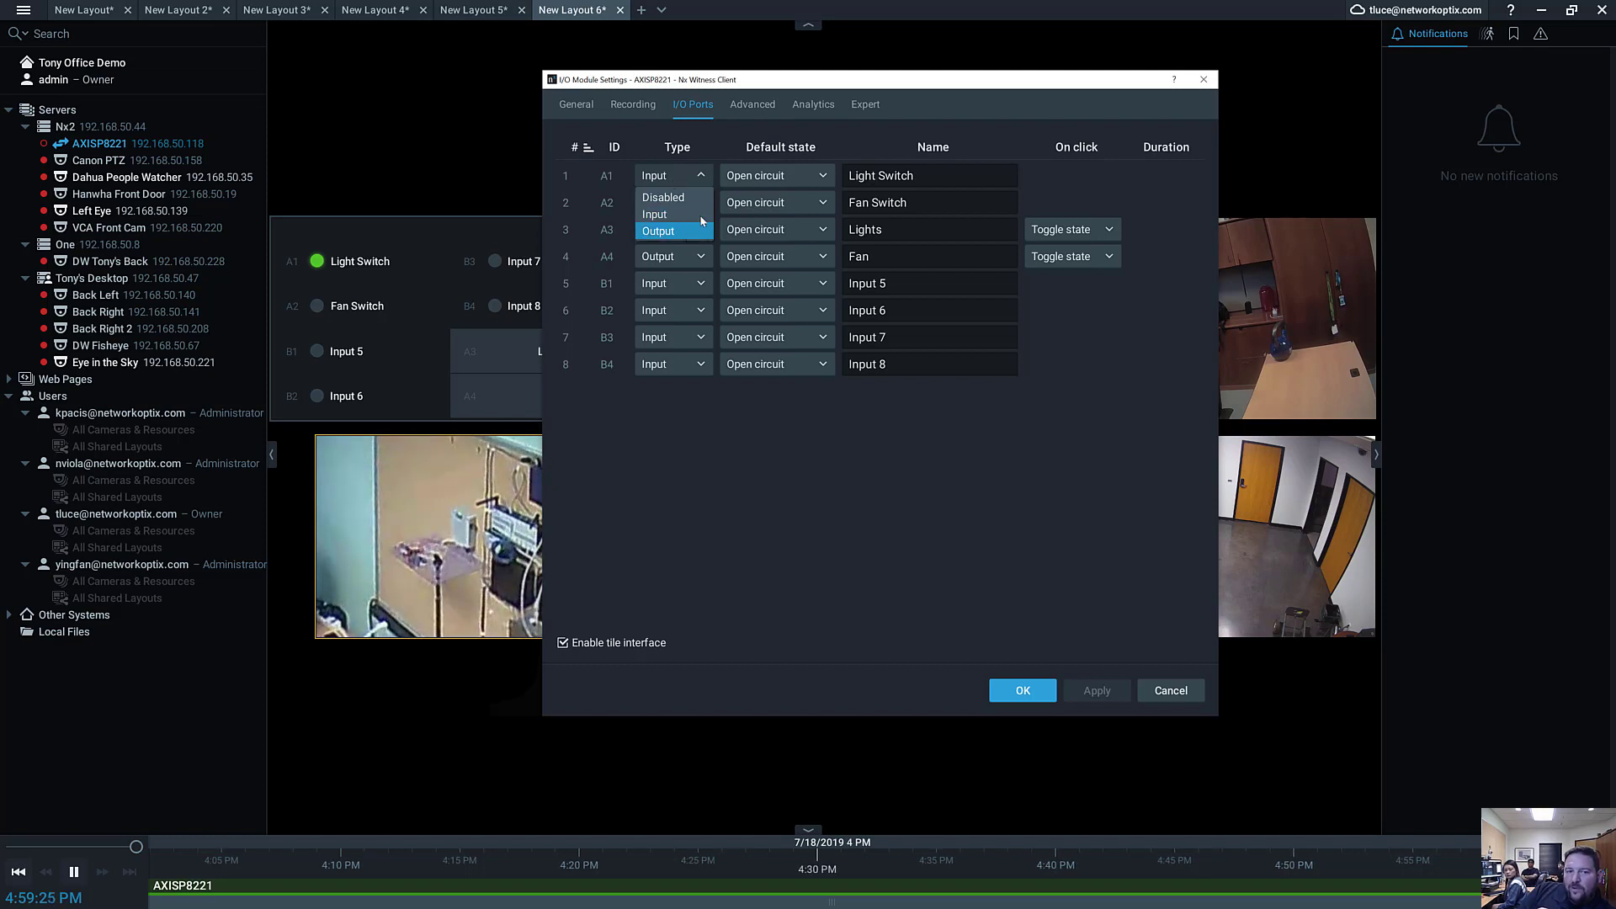
pyautogui.click(823, 178)
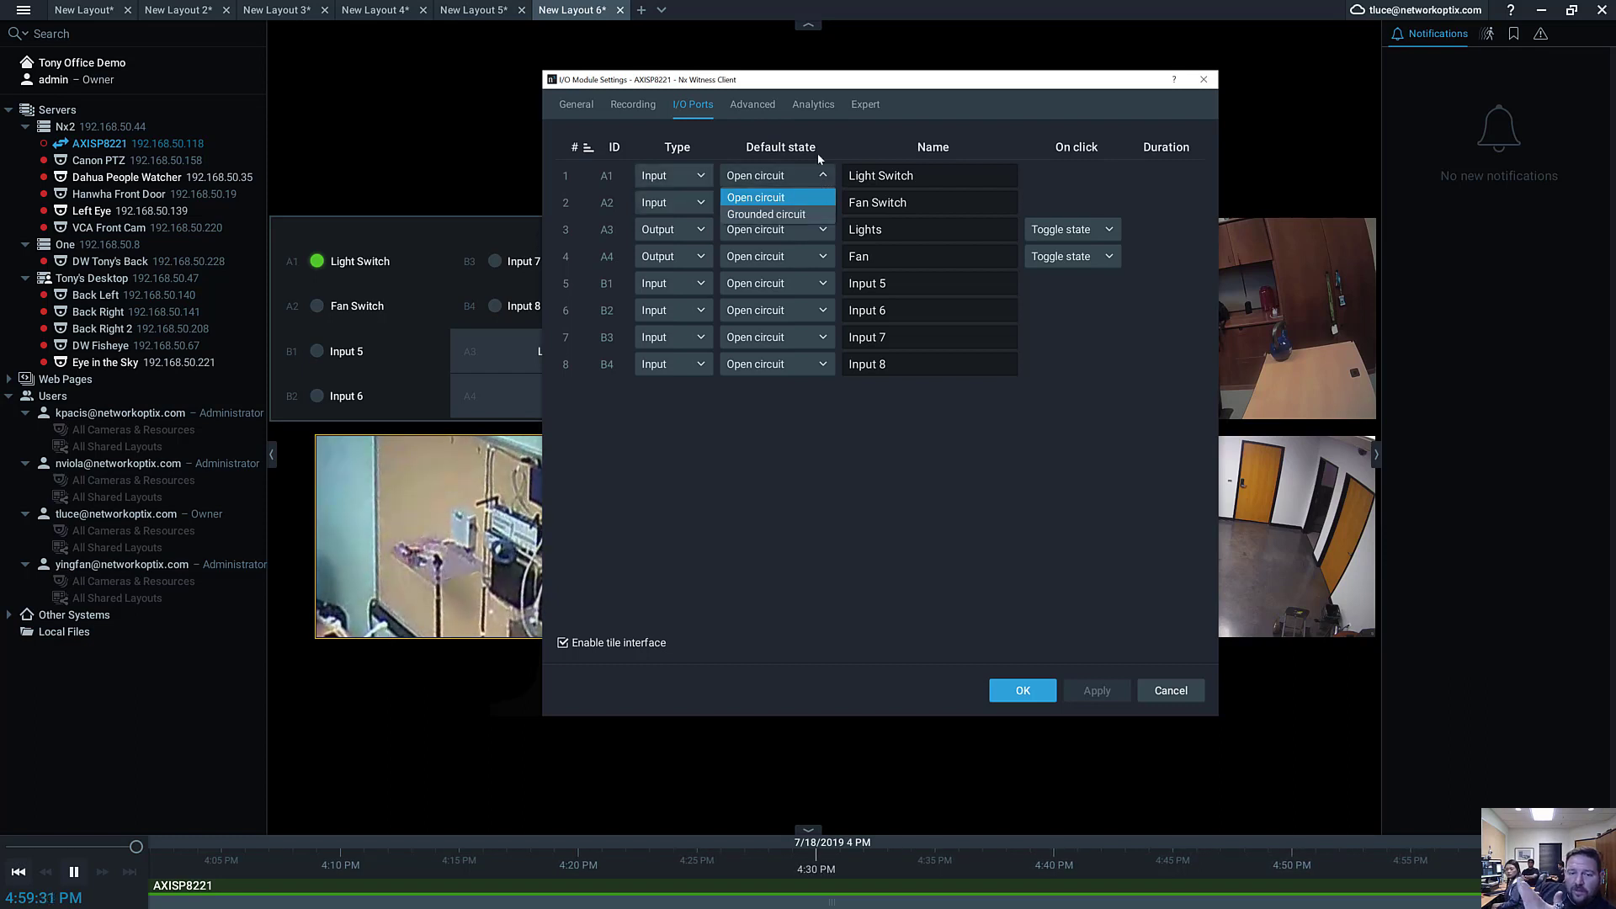
pyautogui.click(892, 143)
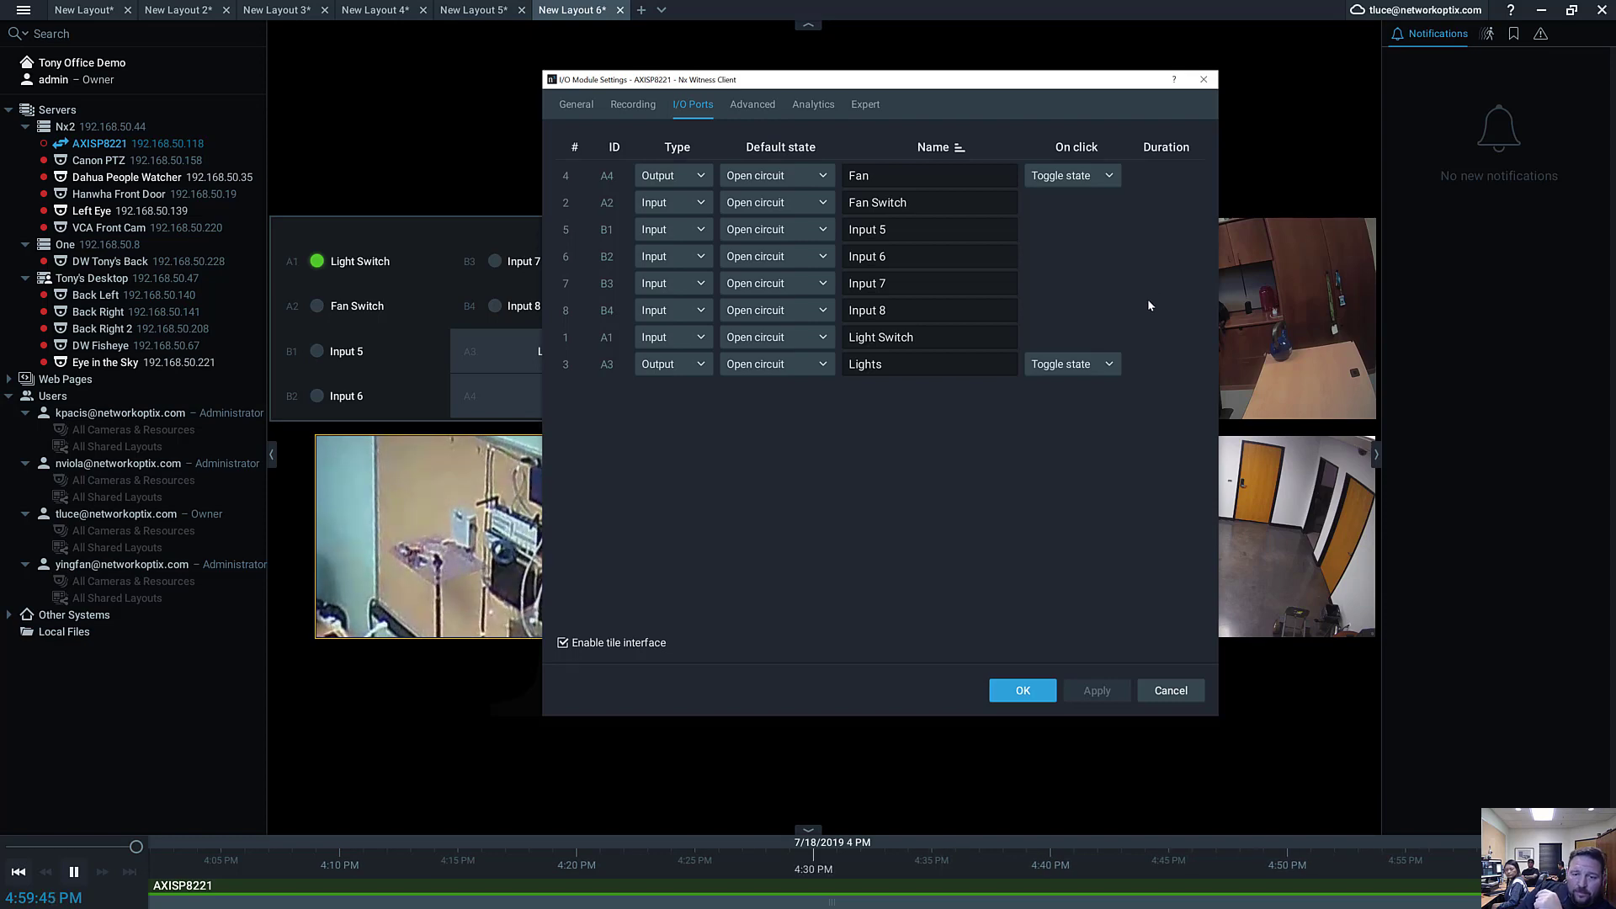
pyautogui.click(1179, 689)
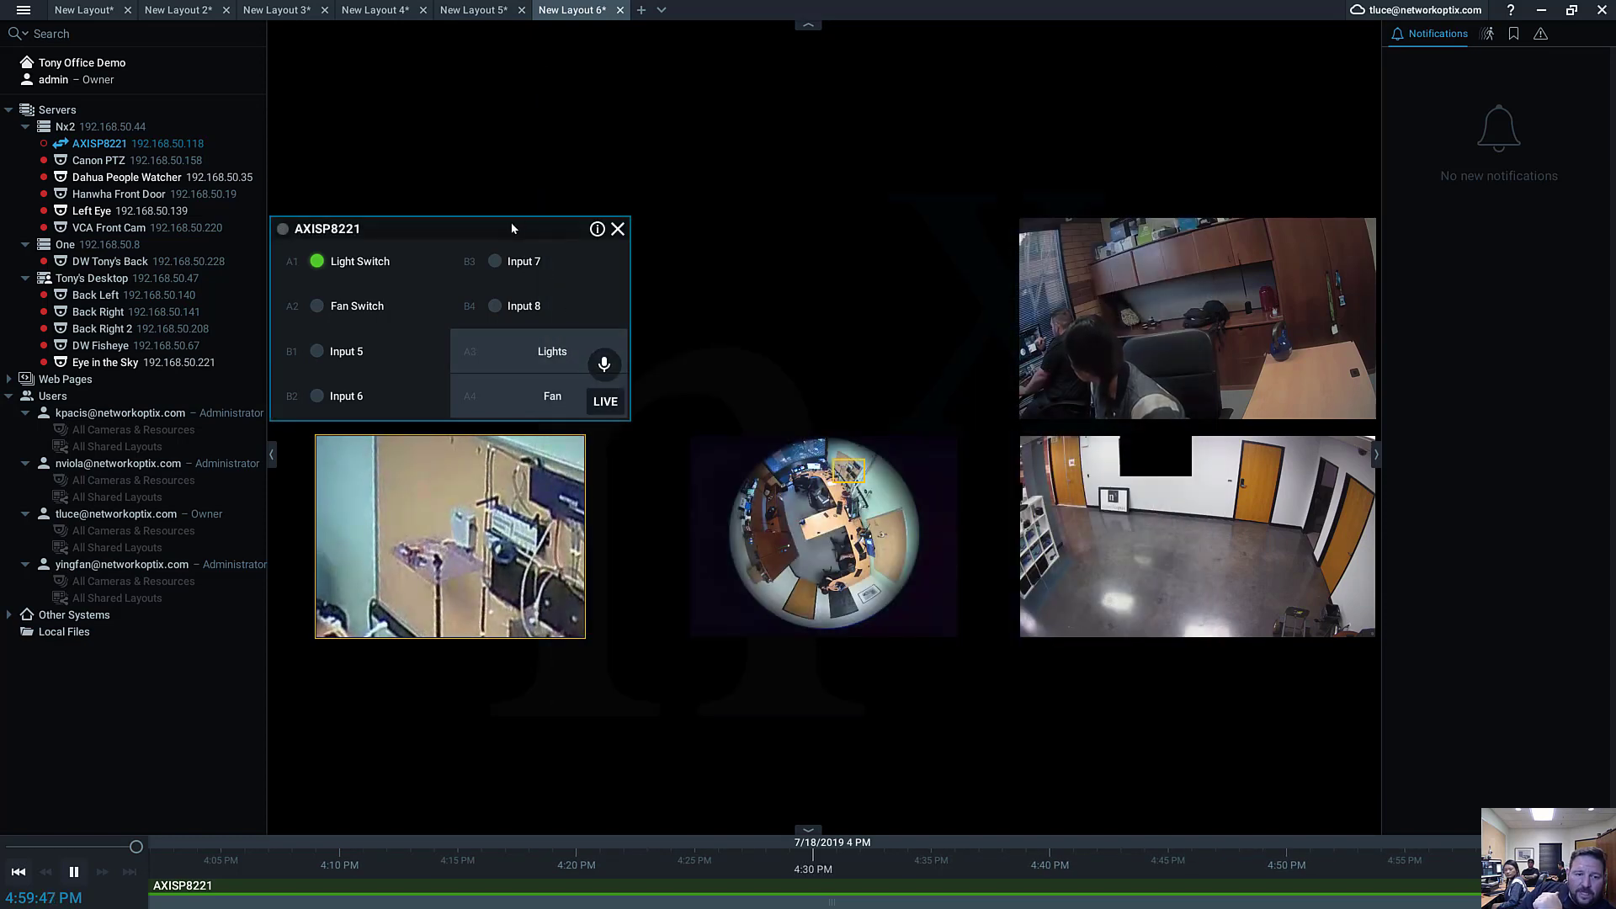
# Step: Move the AXISP8221 tile back above the Eye in the Sky fisheye view
pyautogui.moveTo(511, 228); pyautogui.dragTo(905, 177)
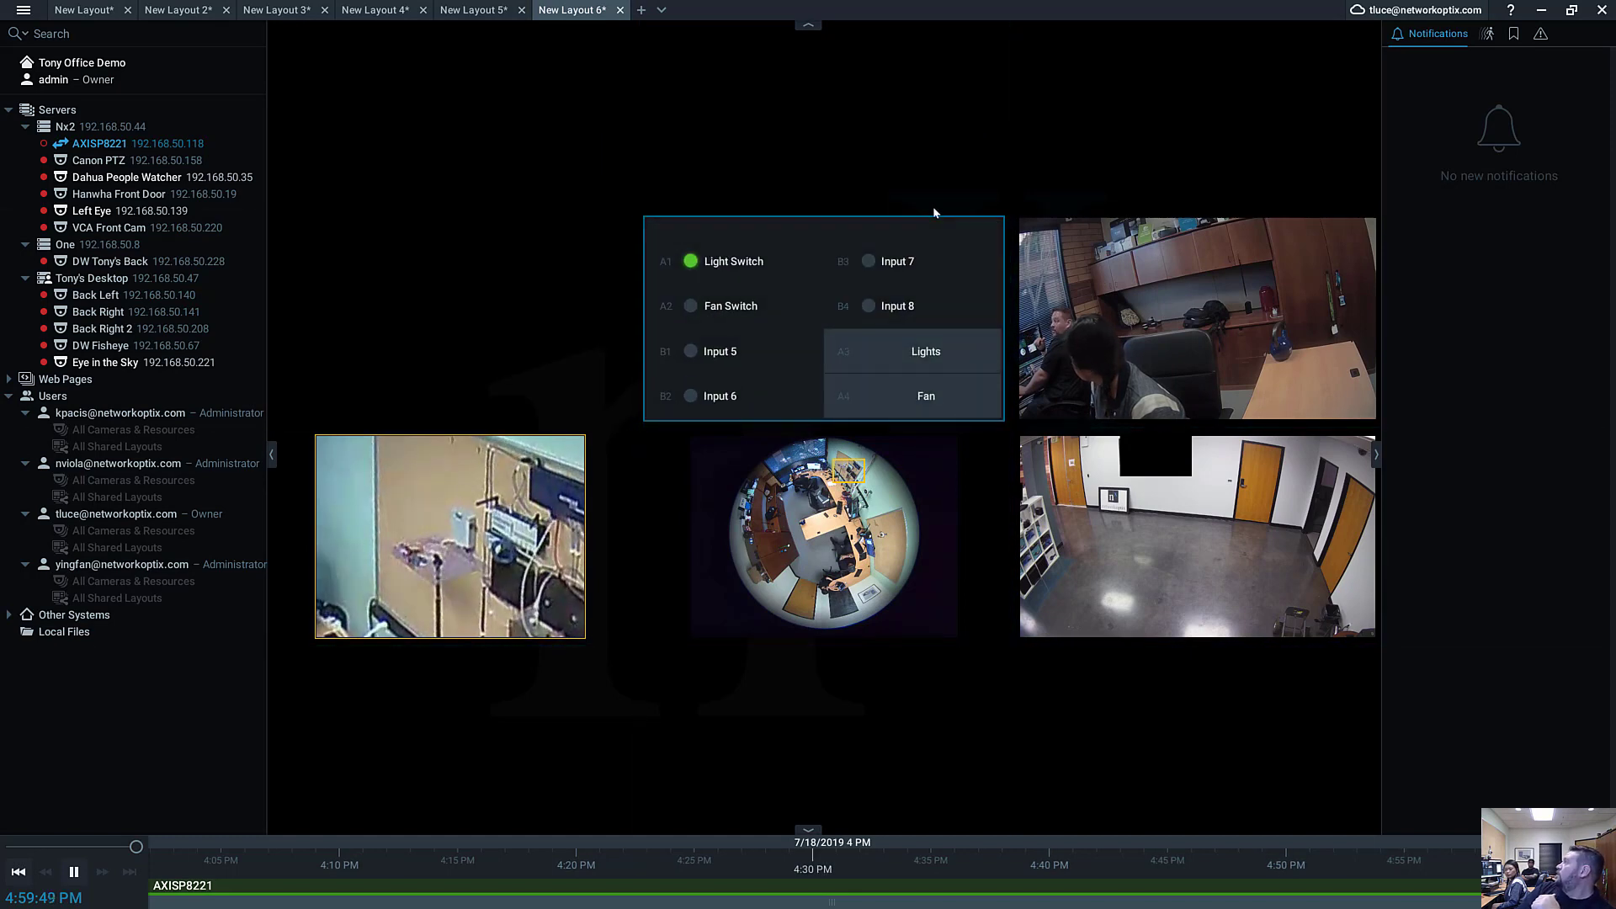
pyautogui.moveTo(931, 218)
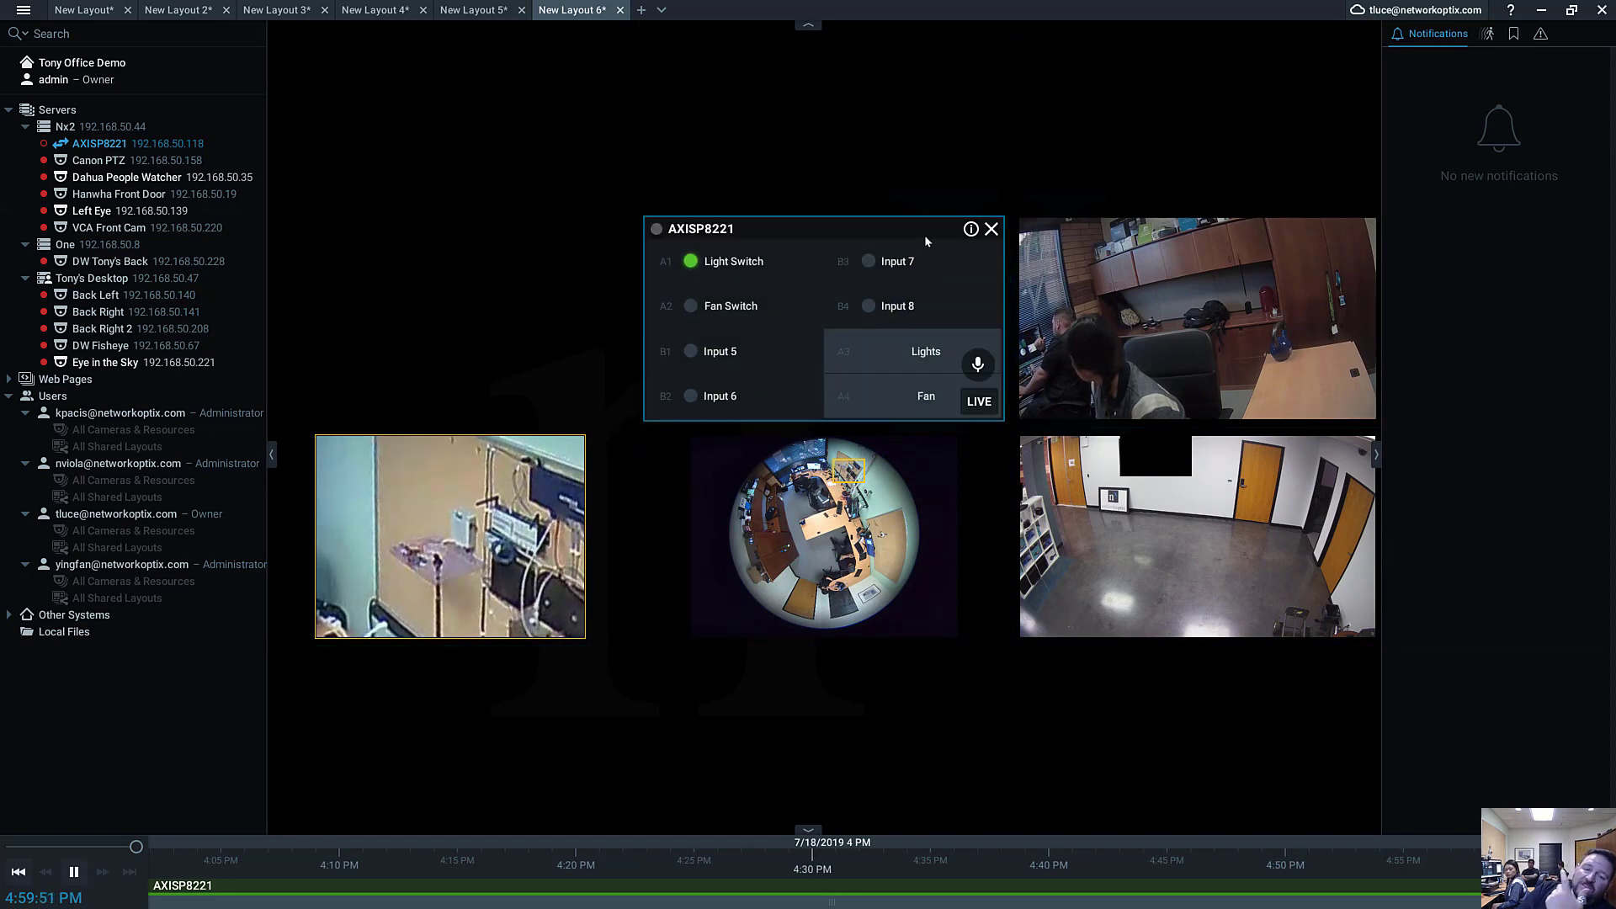